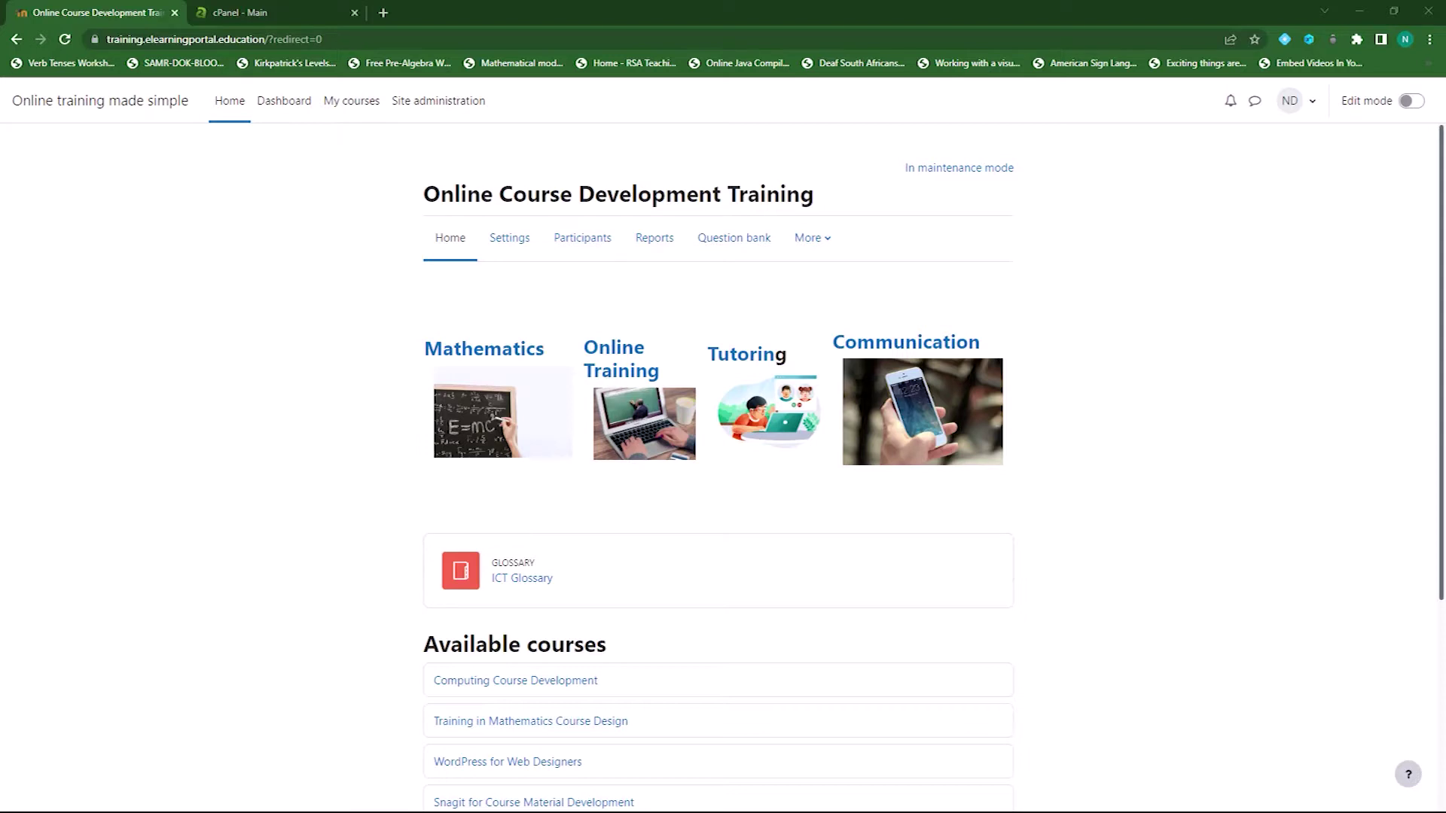
Switch to the 'cPanel - Main' browser tab
key("ctrl+Tab")
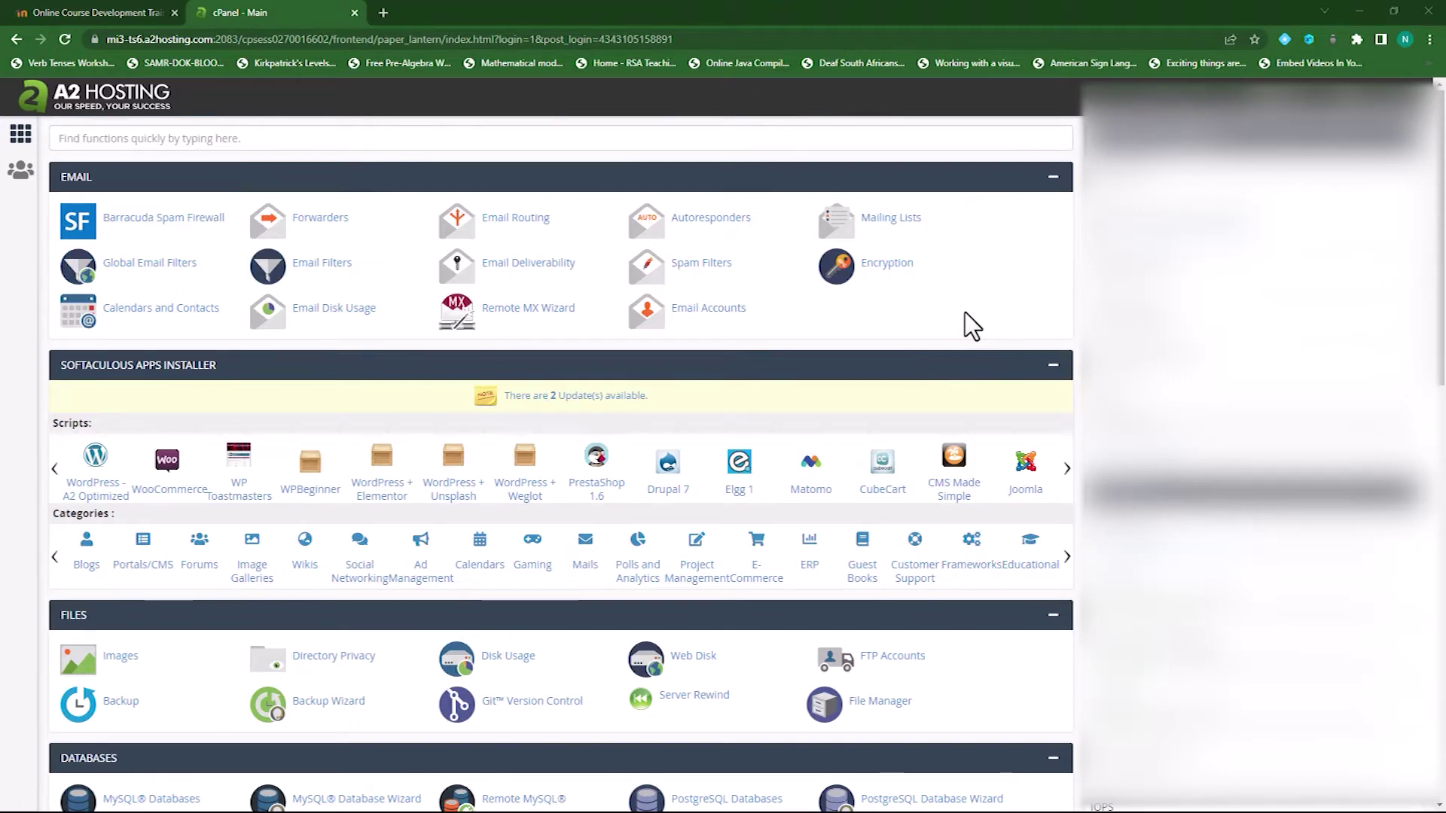
Open File Manager and select config.php in the training.elearningportal.education folder
scroll(879, 341, "down", 4)
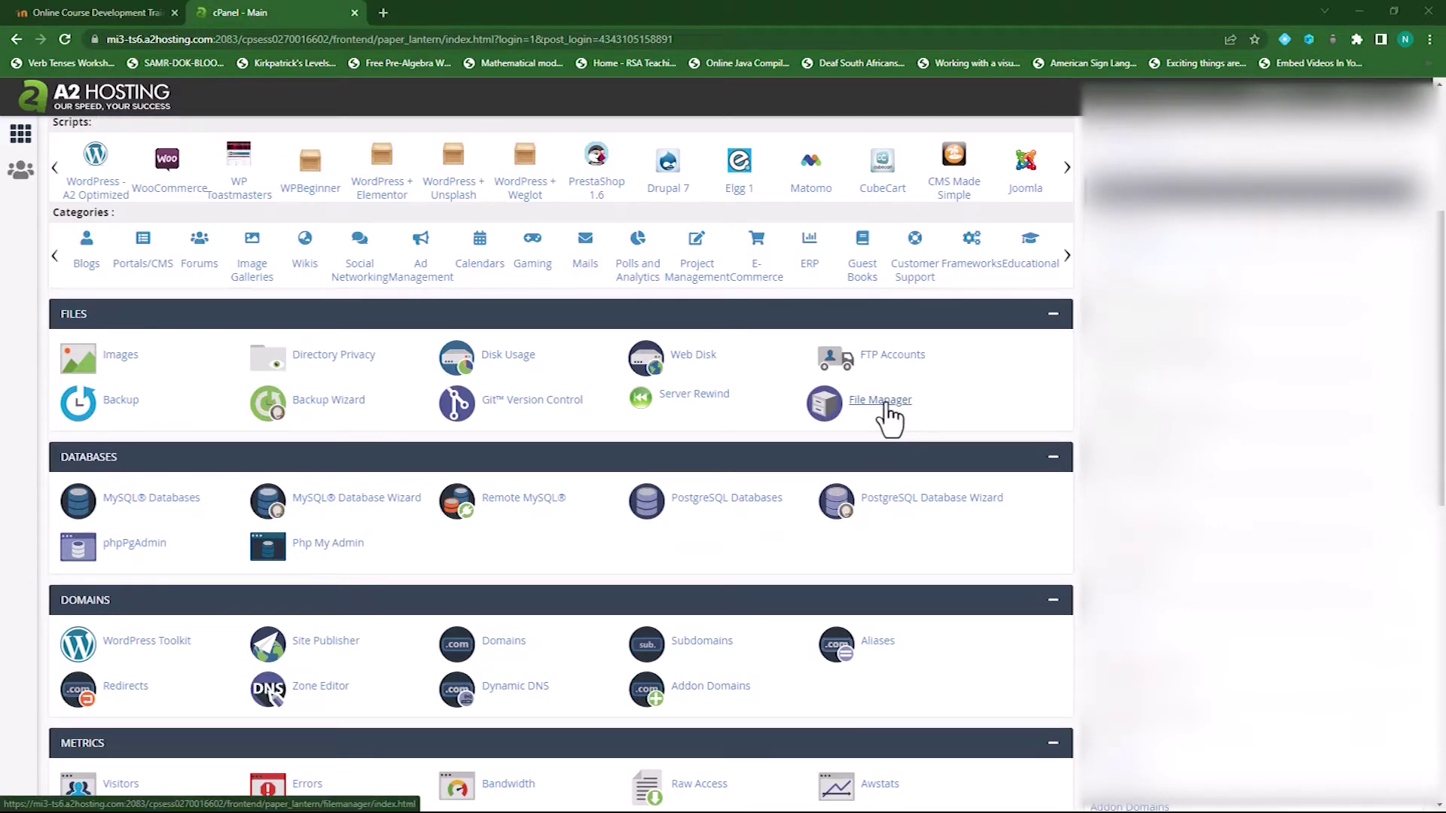
left_click(886, 404)
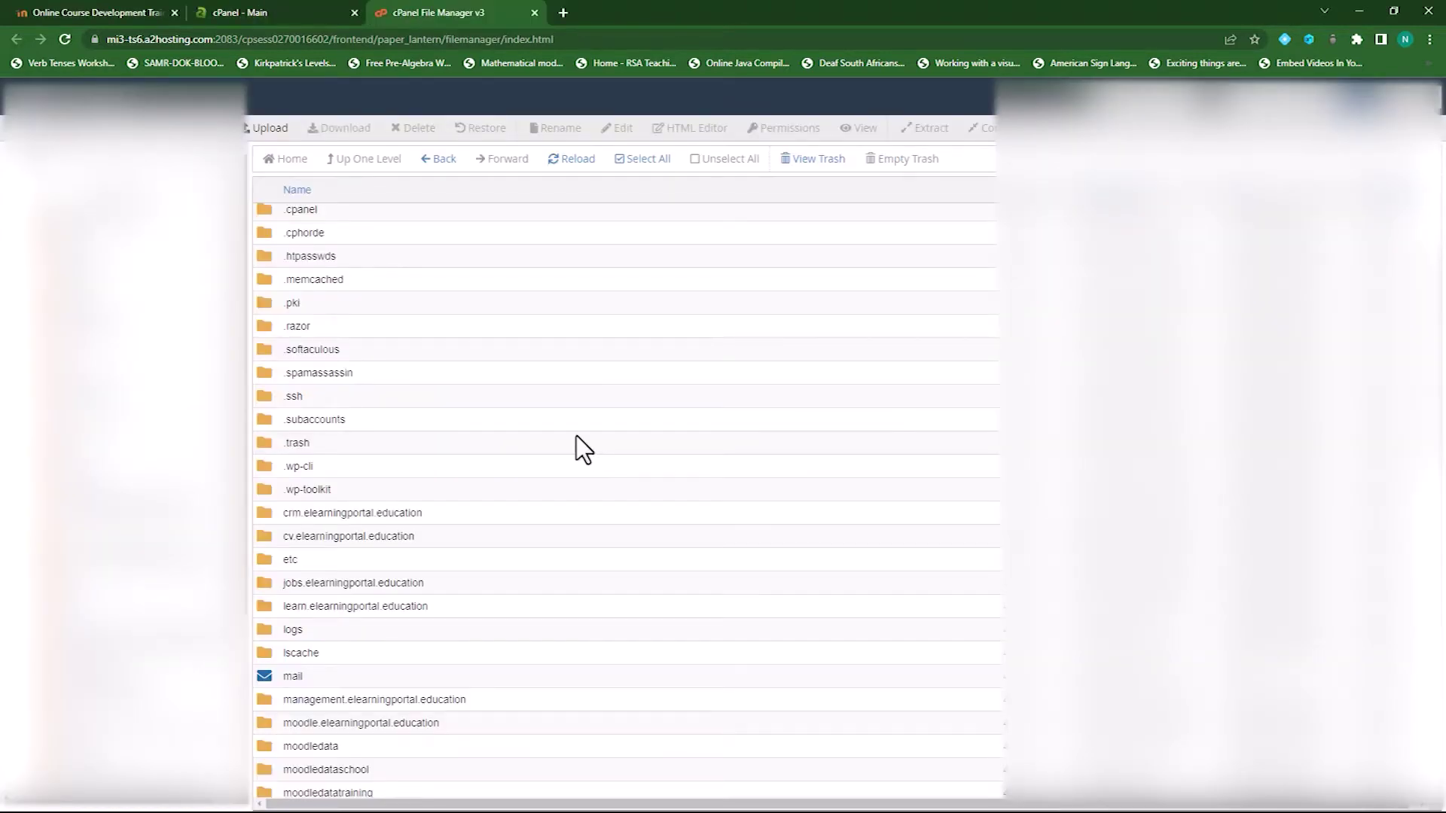
scroll(570, 452, "down", 9)
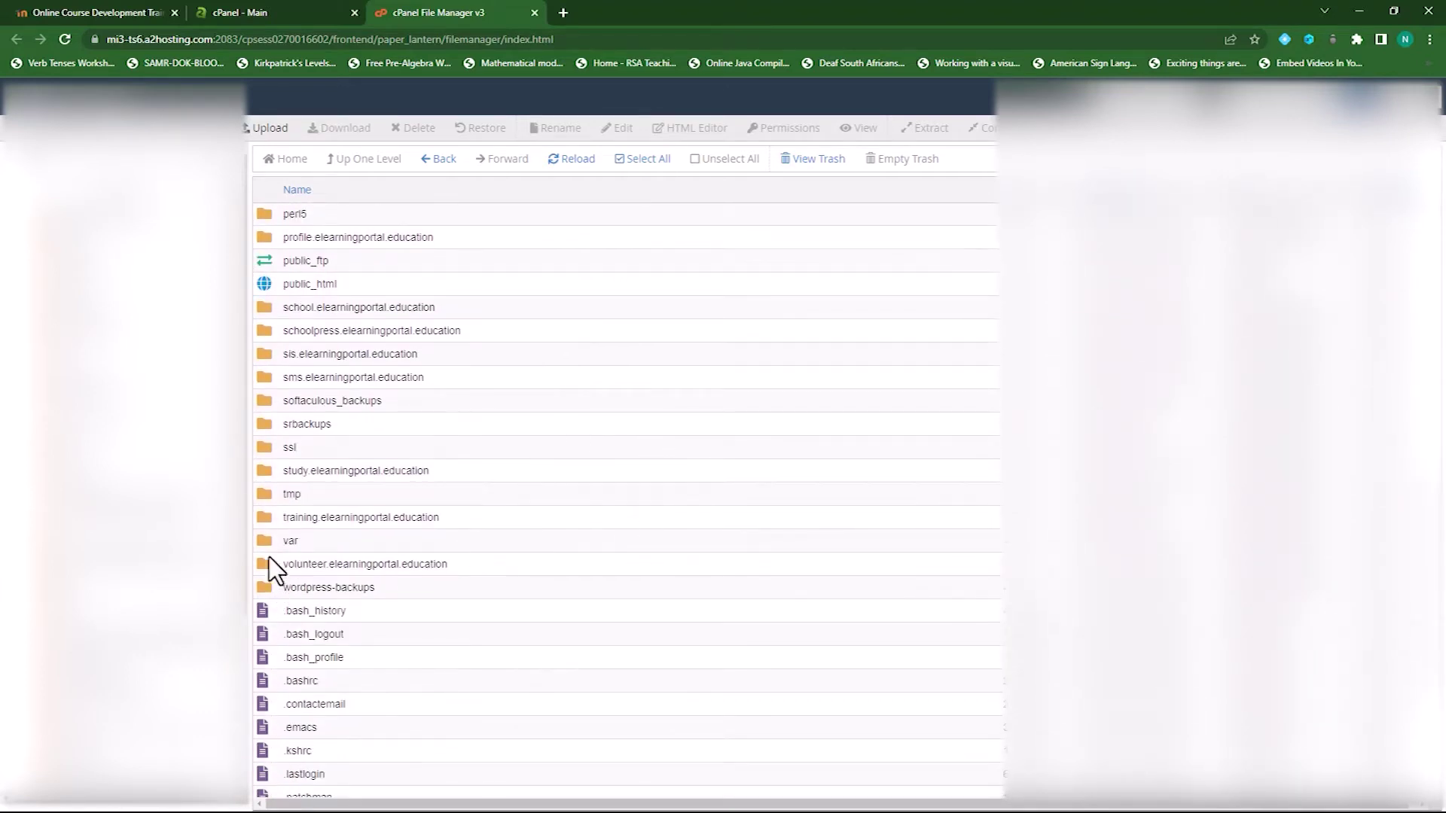
double_click(264, 518)
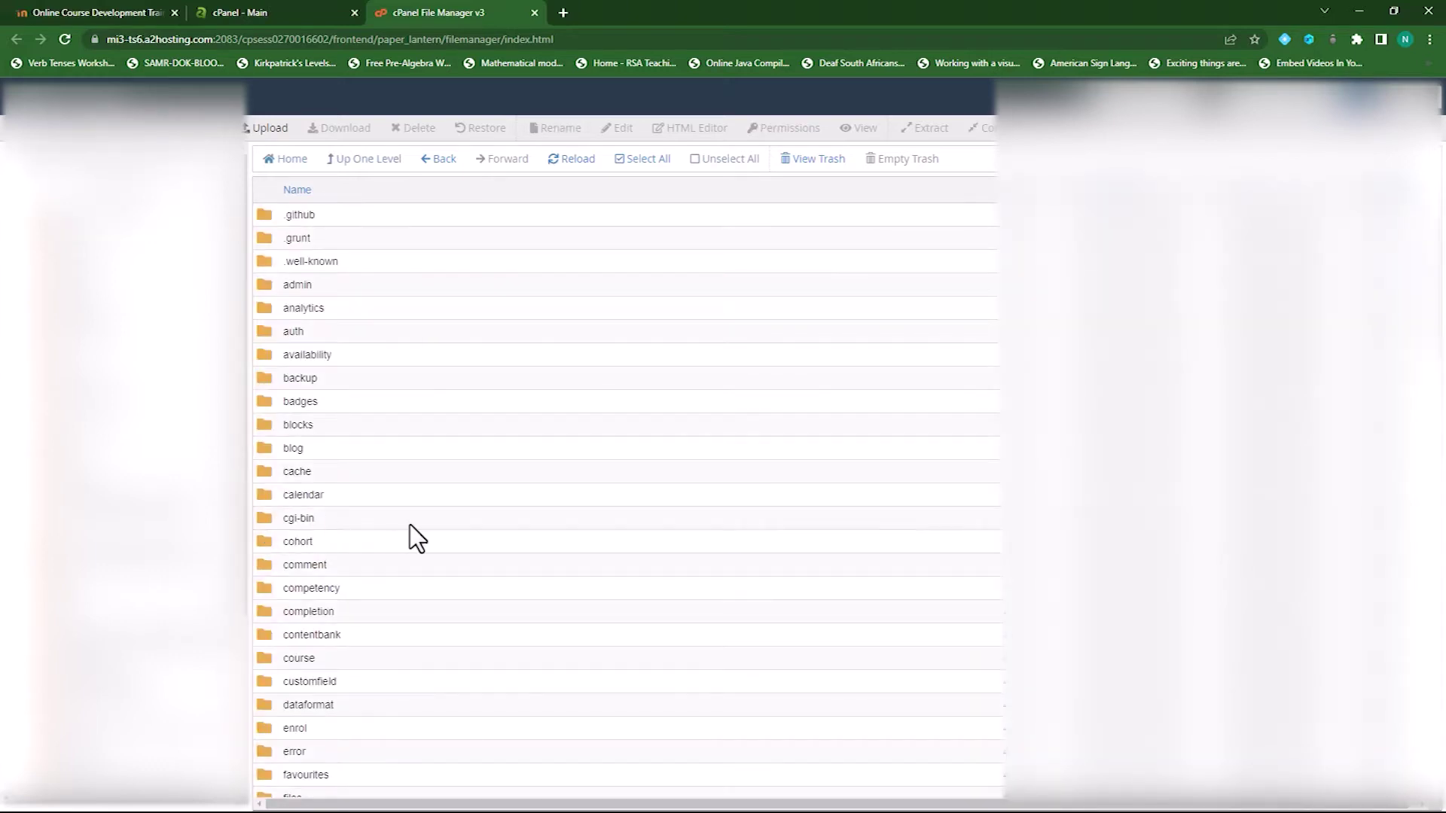
scroll(412, 523, "down", 15)
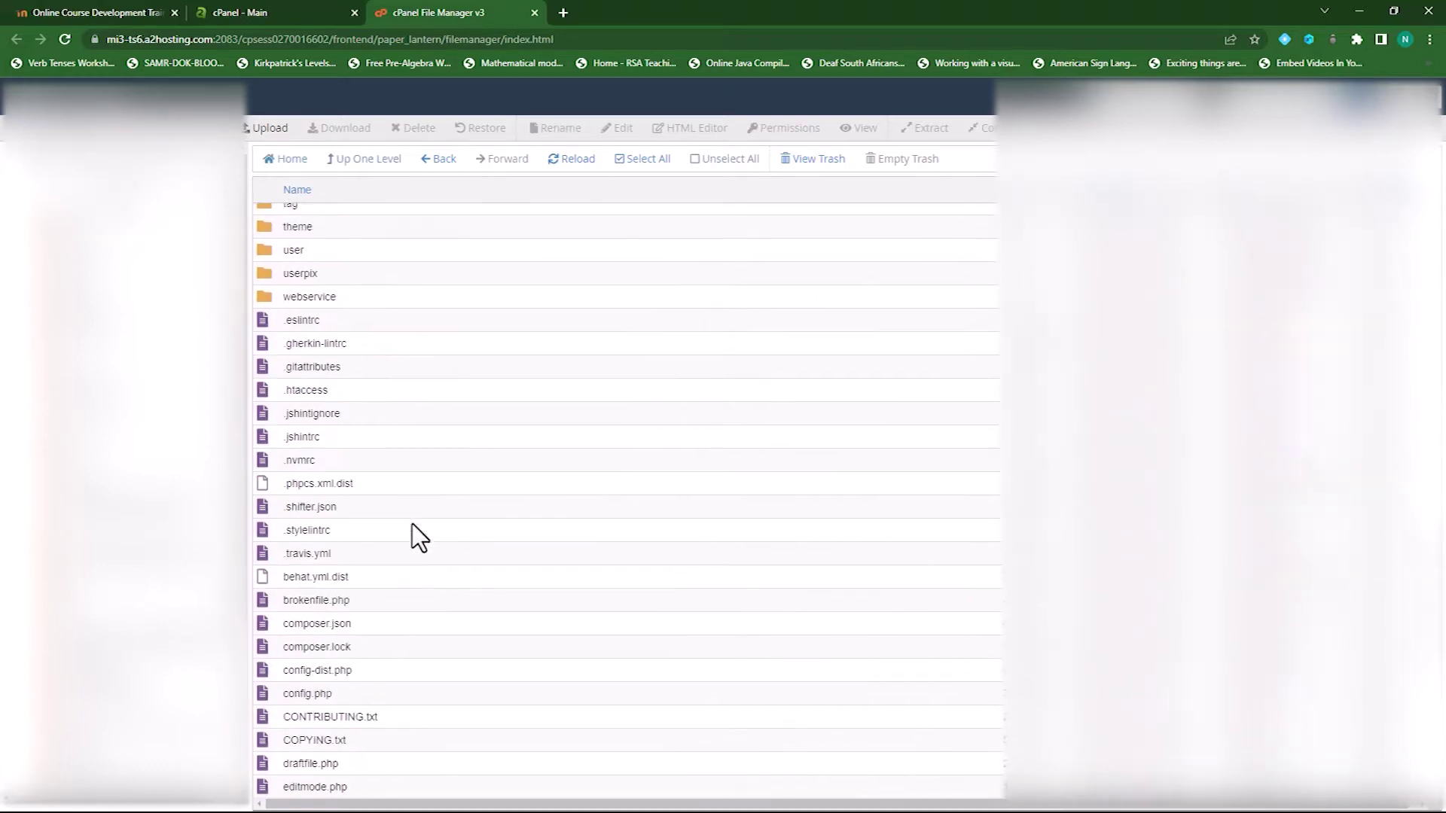
scroll(413, 523, "down", 1)
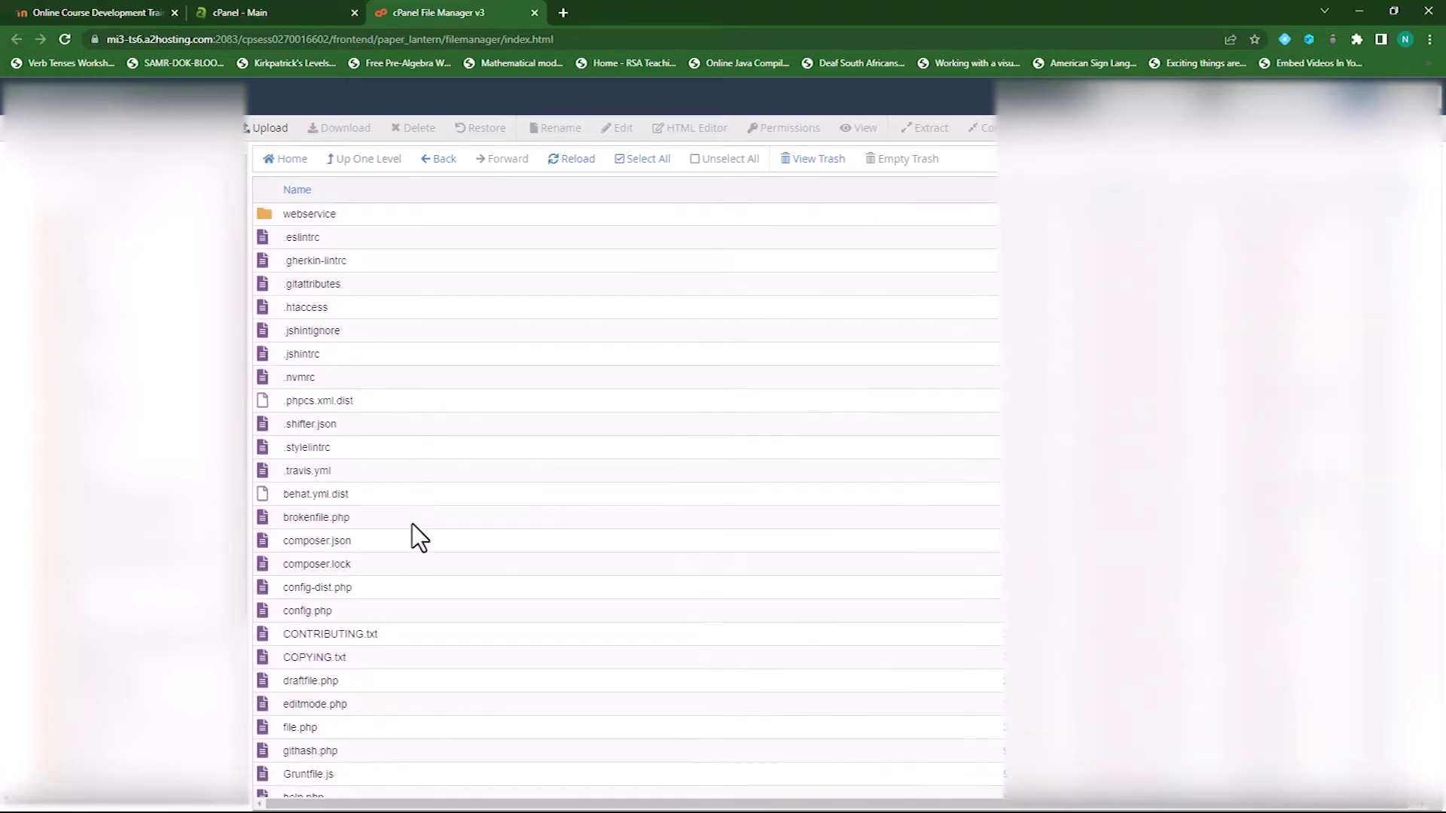
left_click(270, 610)
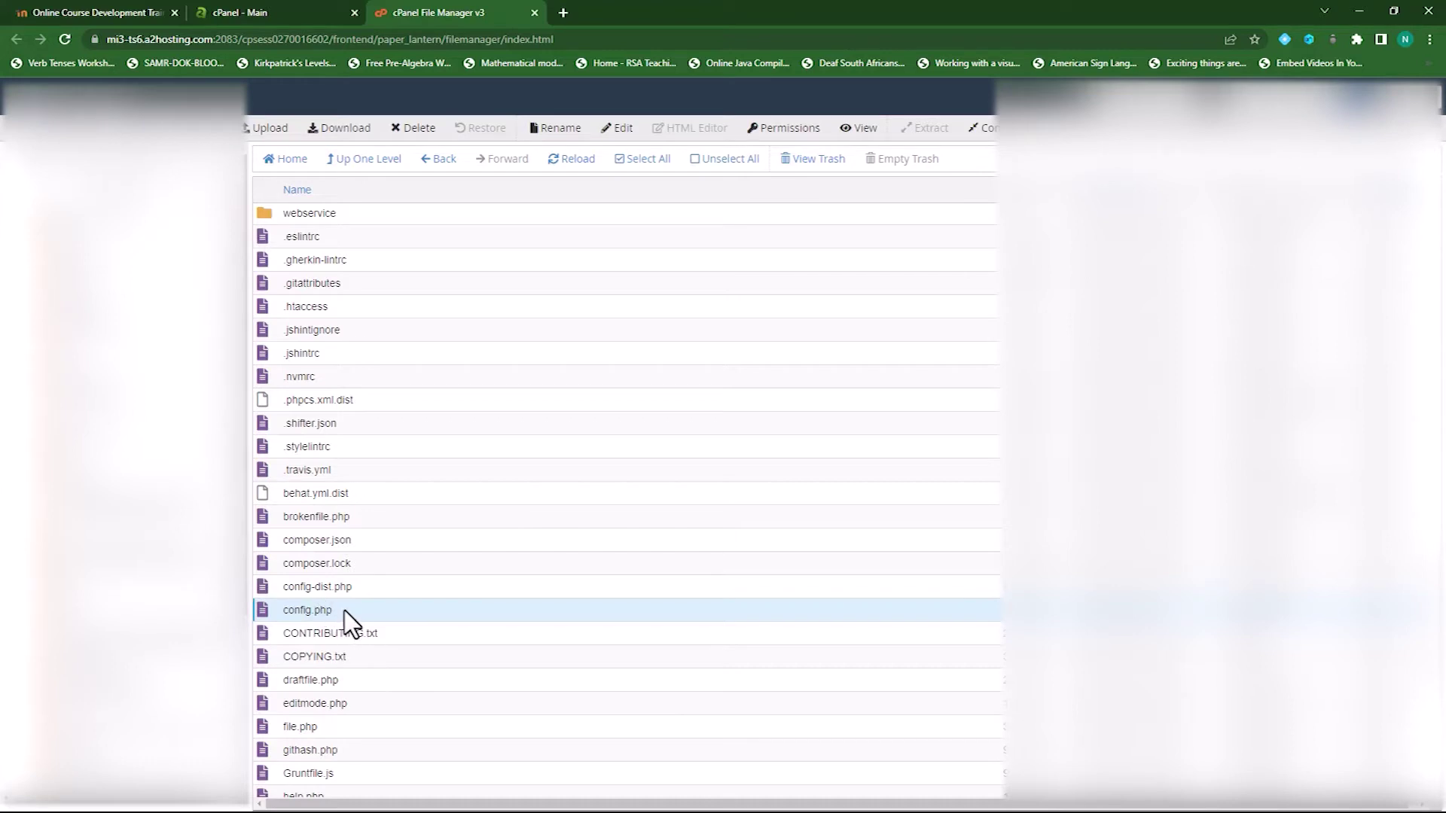
Insert a $CFG->upgradekey line with a secret key after line 25 of config.php and save
left_click(621, 133)
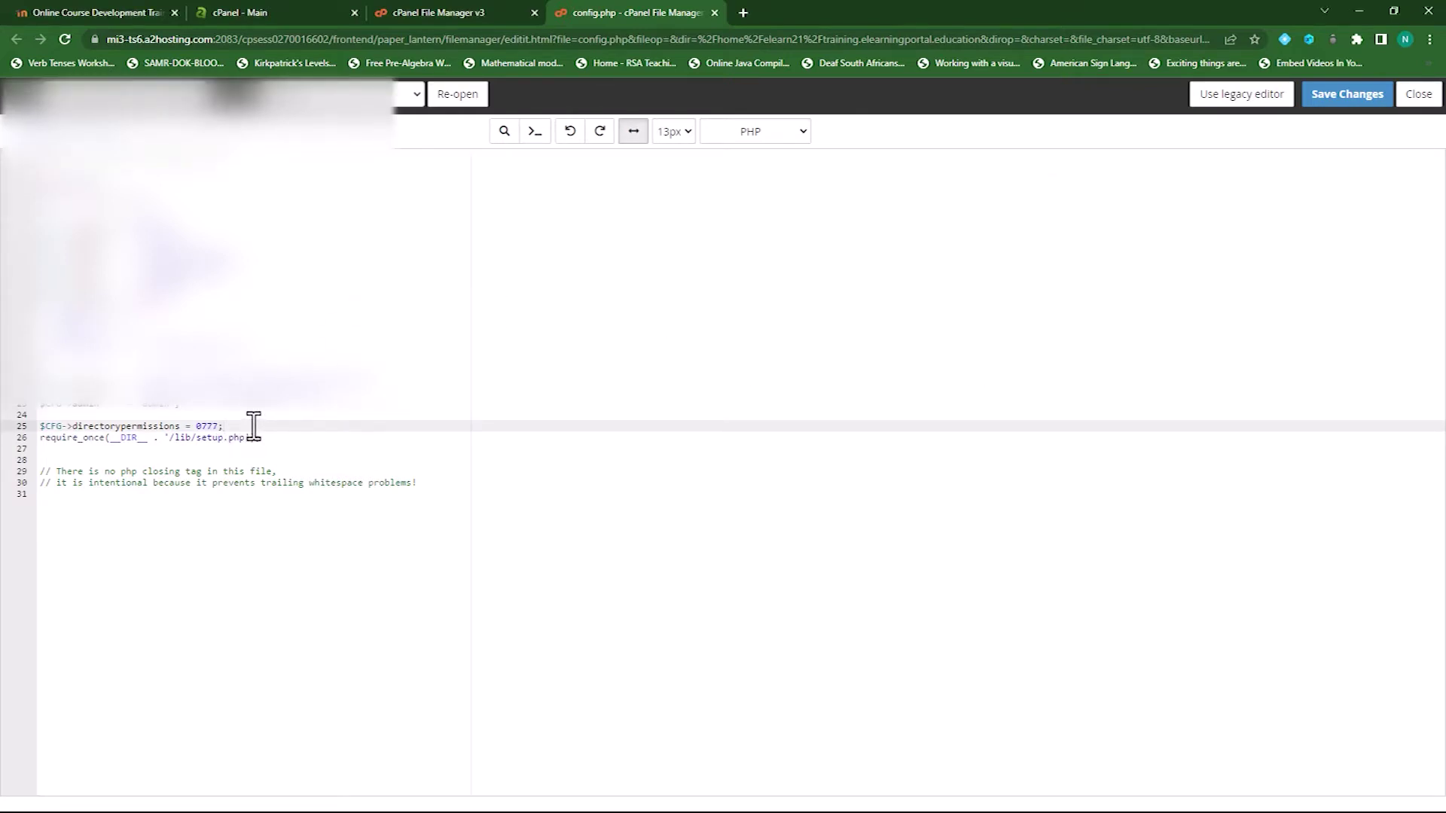
key("Return")
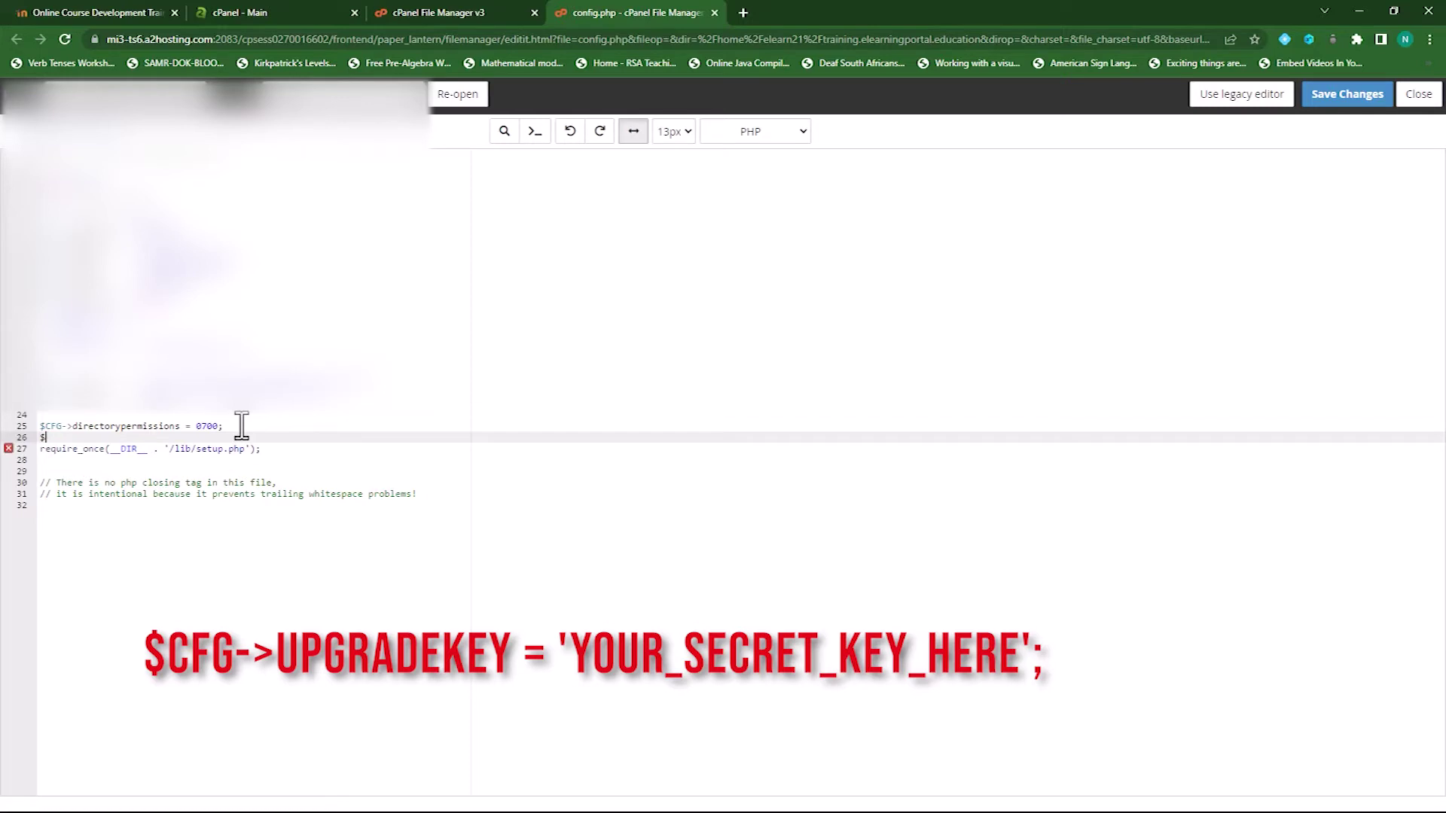
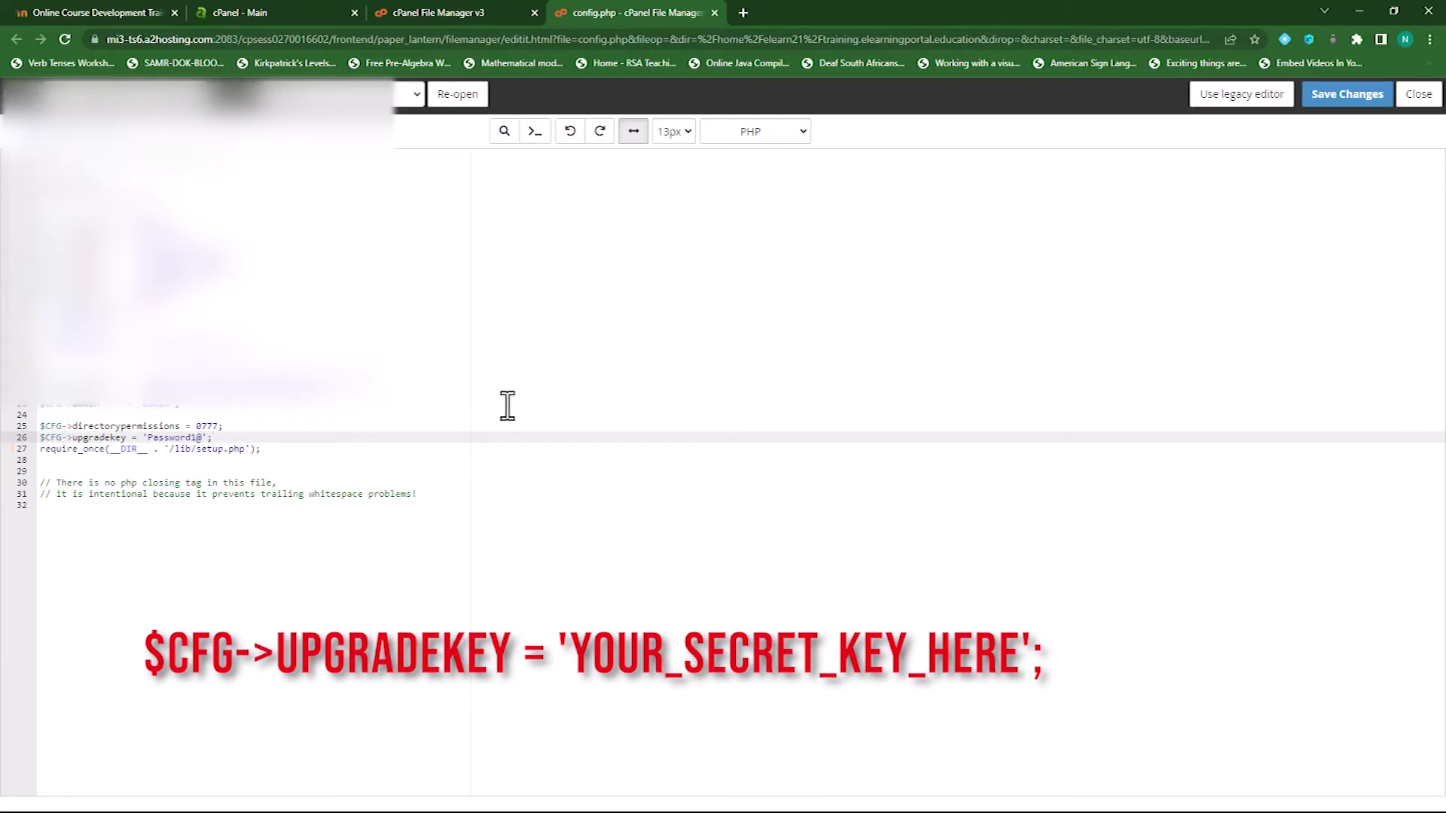
left_click(1331, 98)
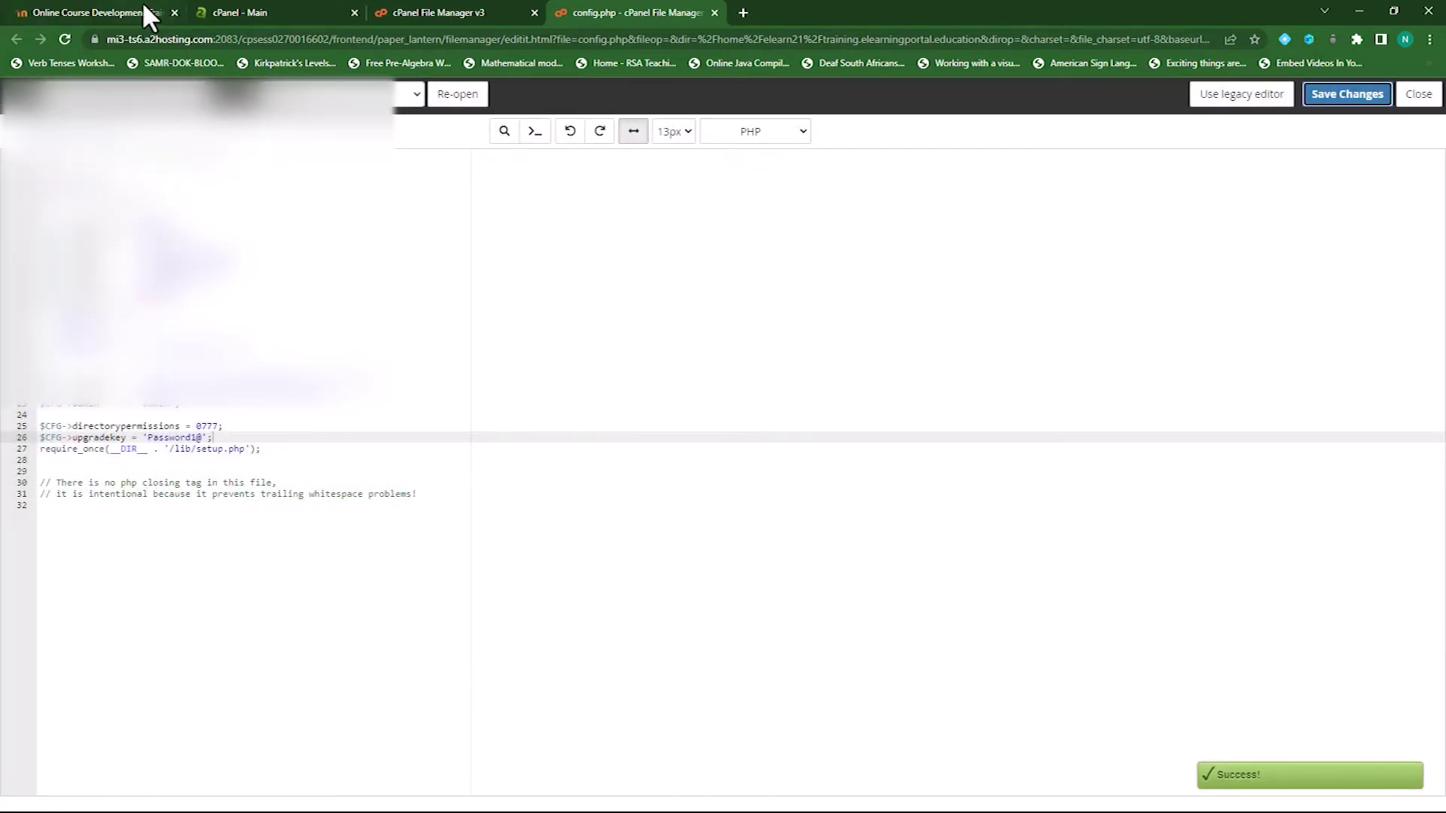
Reach Moodle's Site administration > Plugins > Install plugins page, then start a blank browser tab
left_click(129, 10)
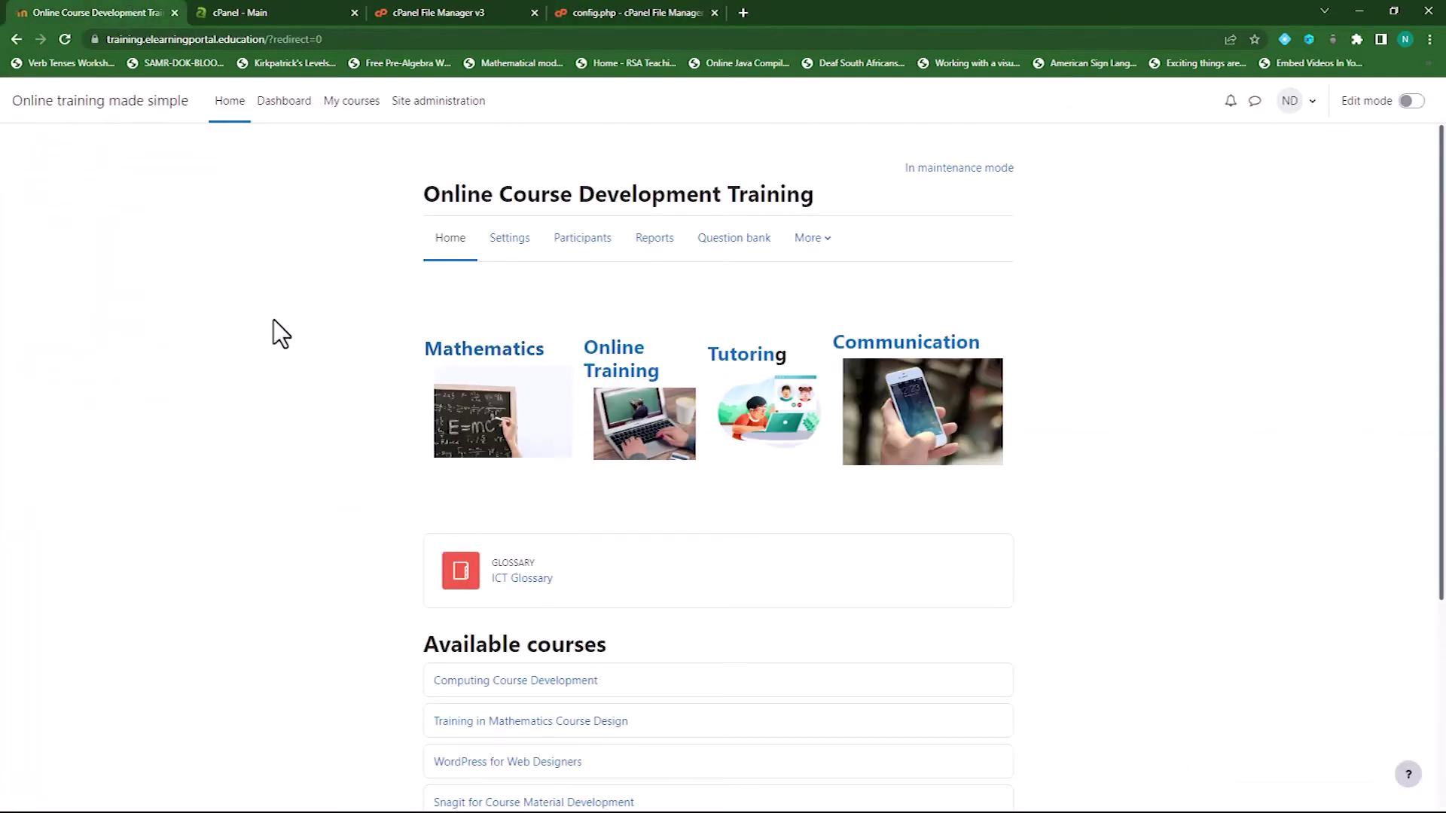
left_click(442, 103)
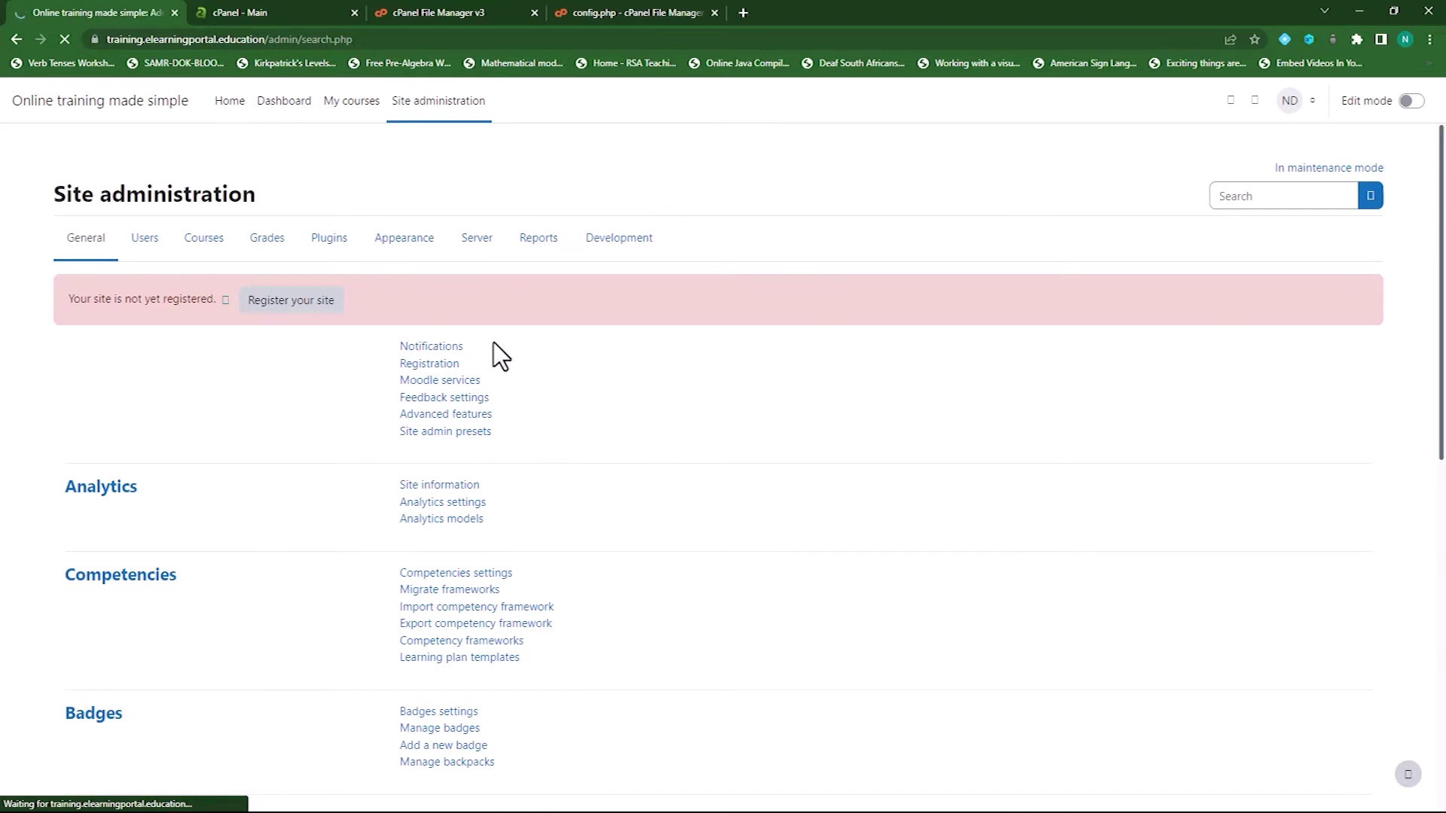
left_click(324, 245)
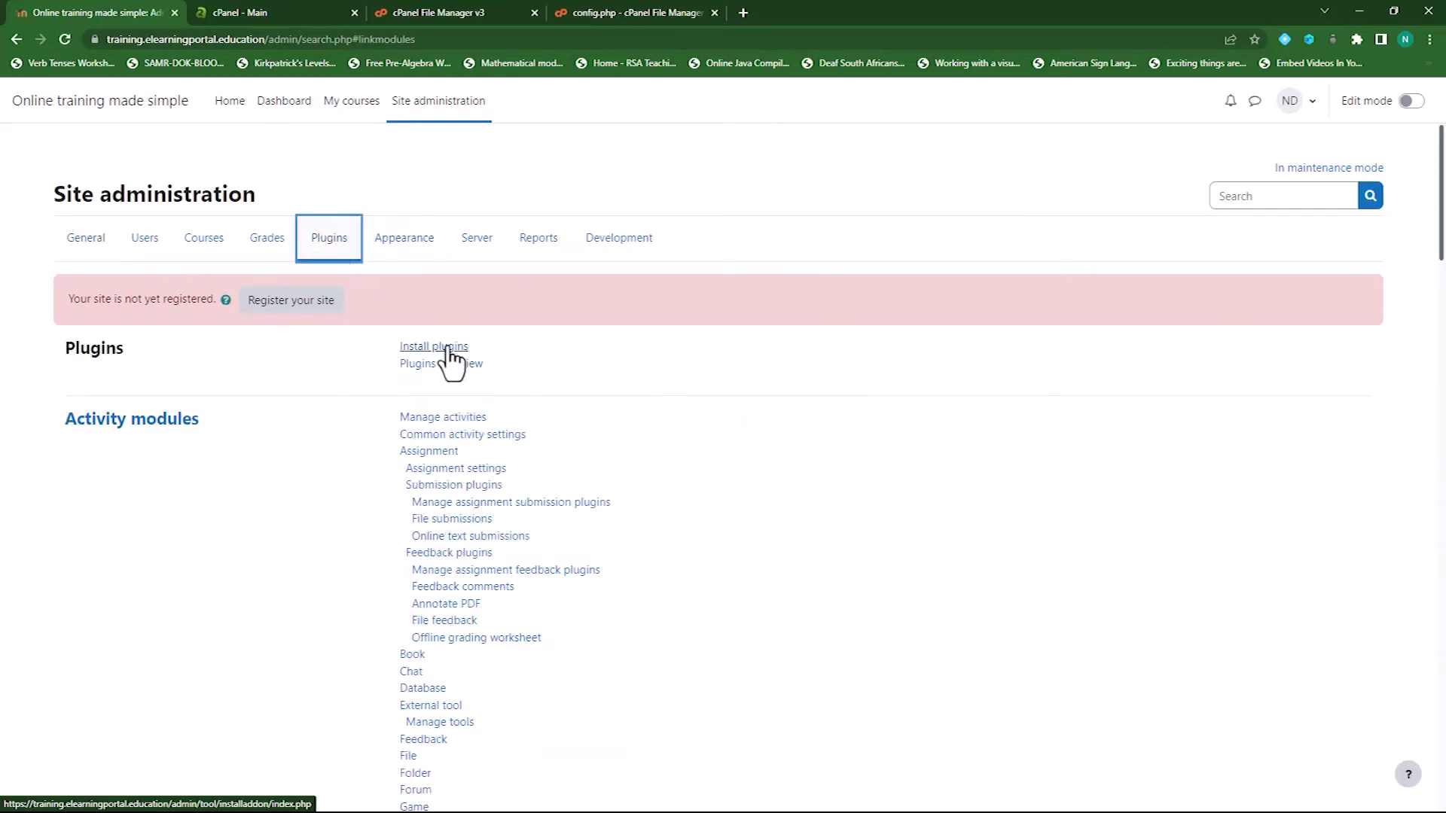
left_click(422, 347)
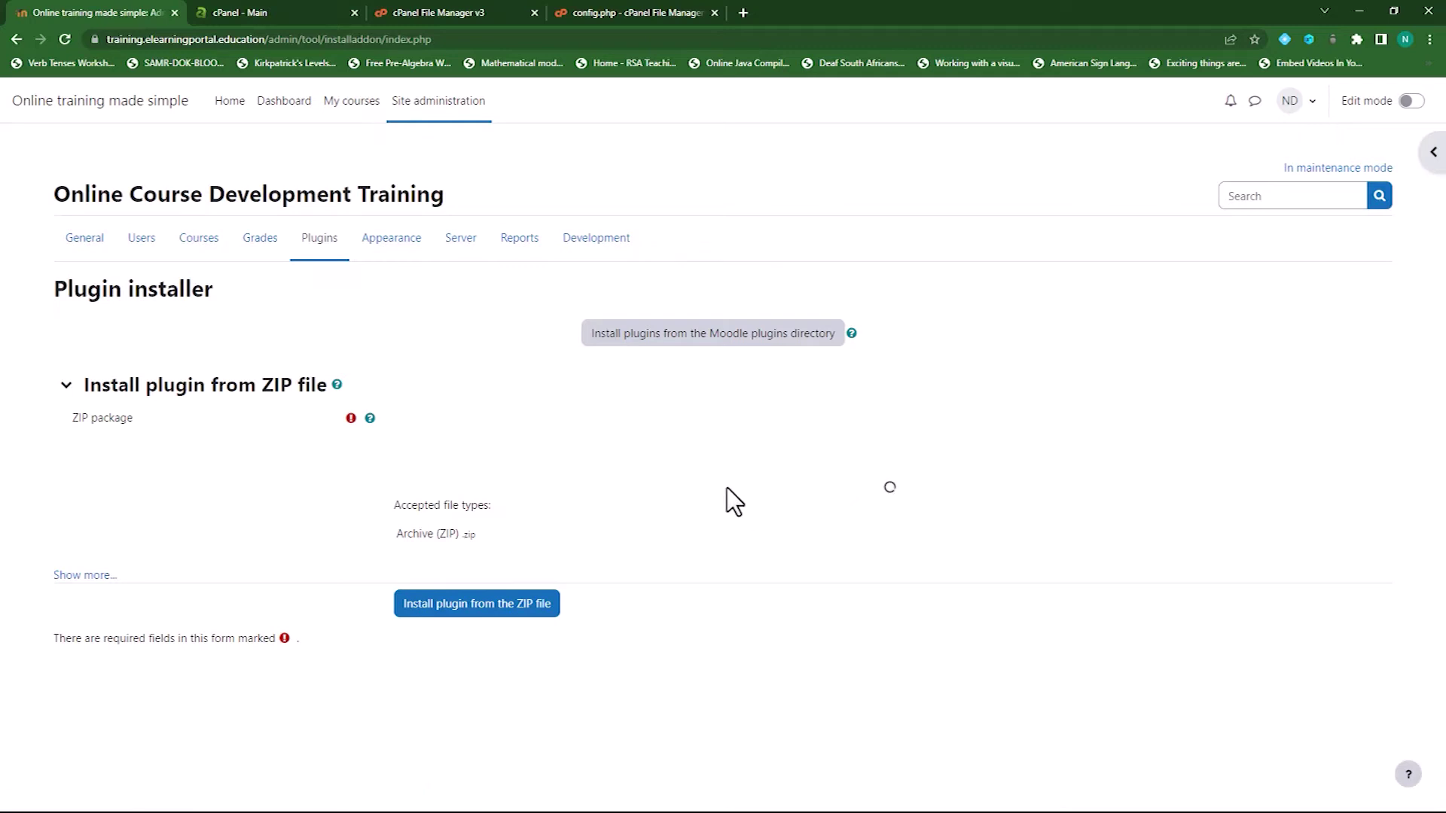
left_click(744, 13)
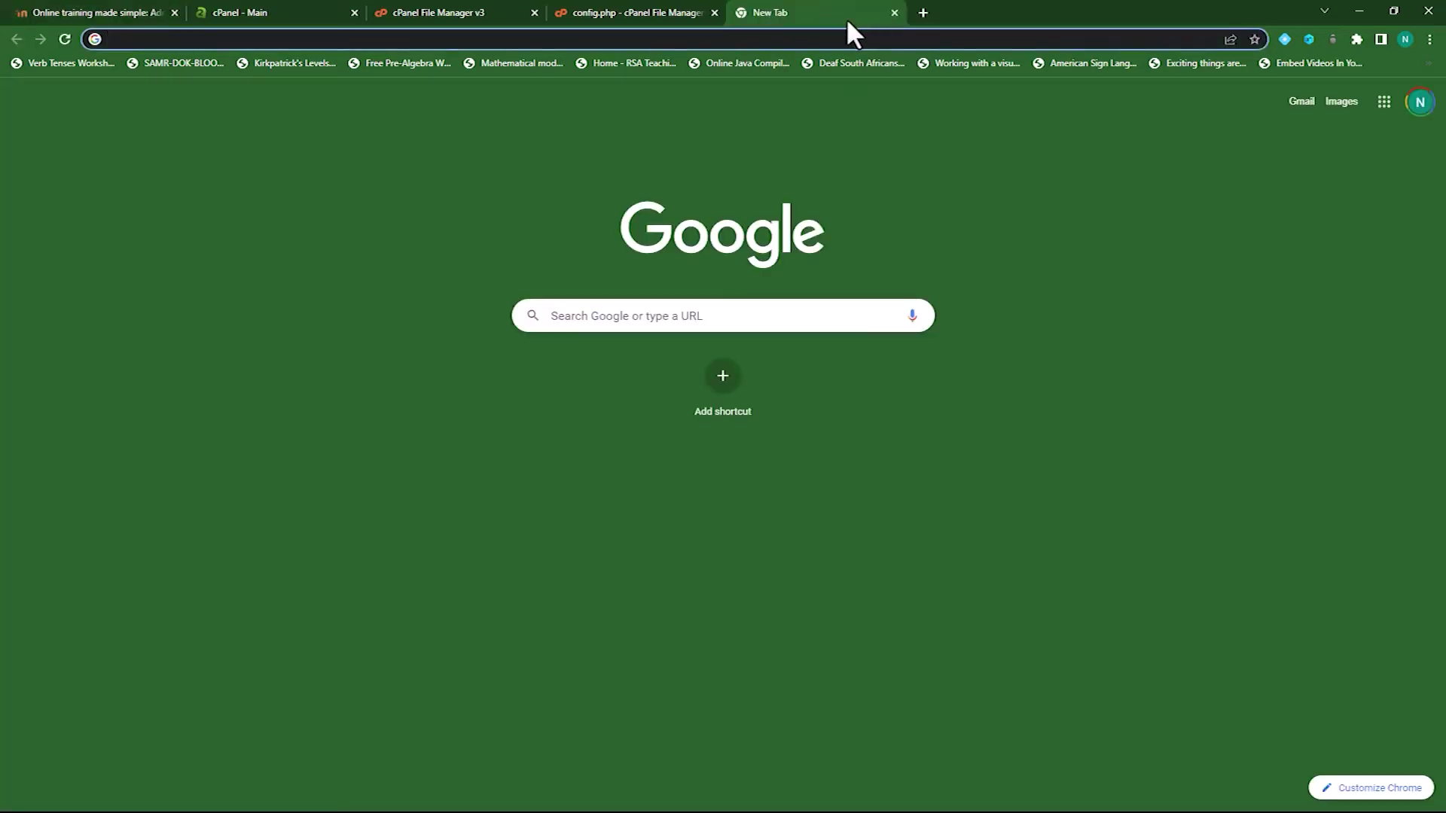
Search the web for 'moodle' and open the Moodle.org site
type("moodle")
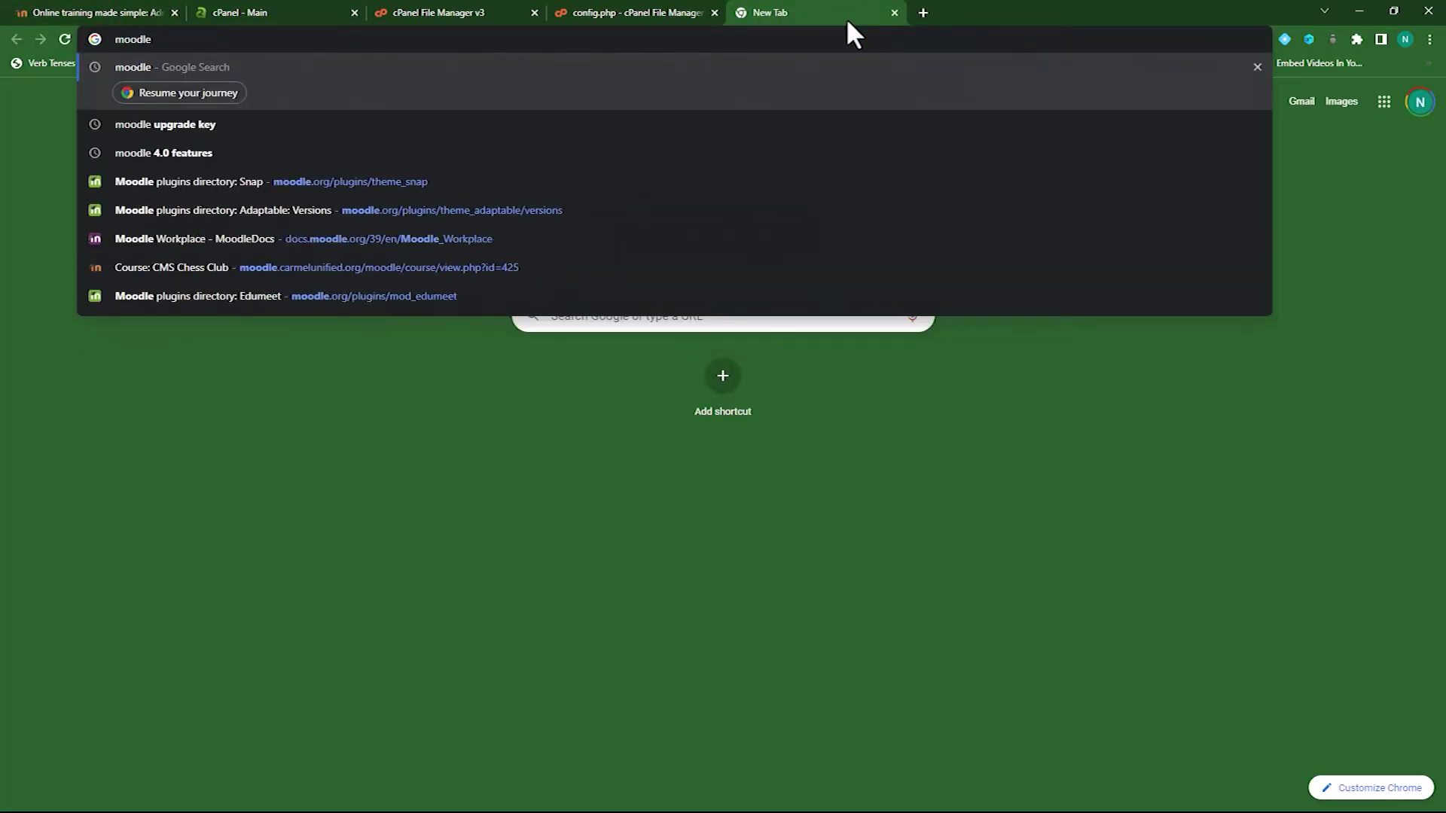
key("Return")
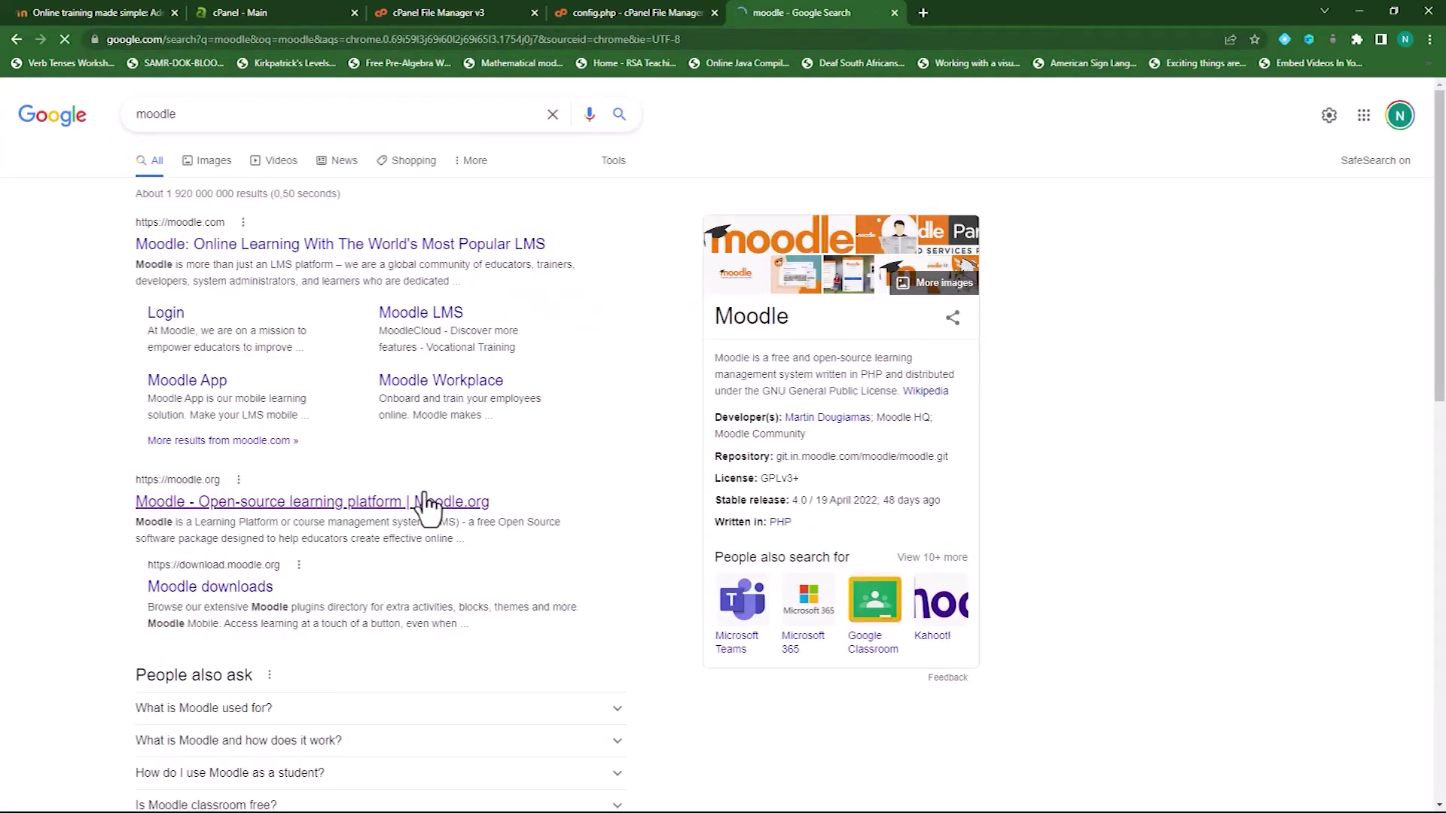
scroll(425, 503, "down", 3)
scroll(419, 475, "up", 2)
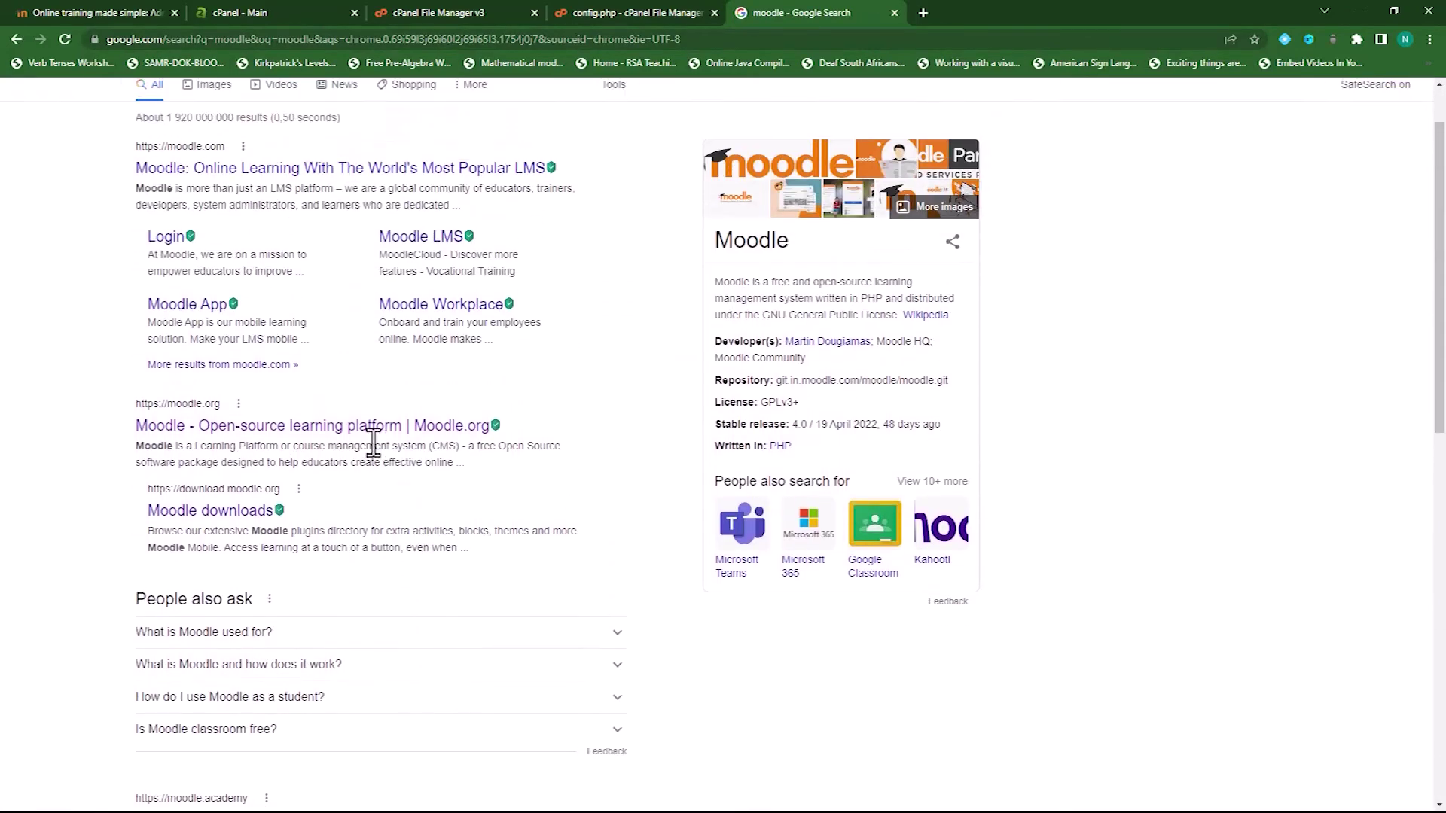
left_click(324, 427)
Download the Student folder plugin ZIP for Moodle 4.0 and return to the plugin installer
scroll(555, 465, "down", 20)
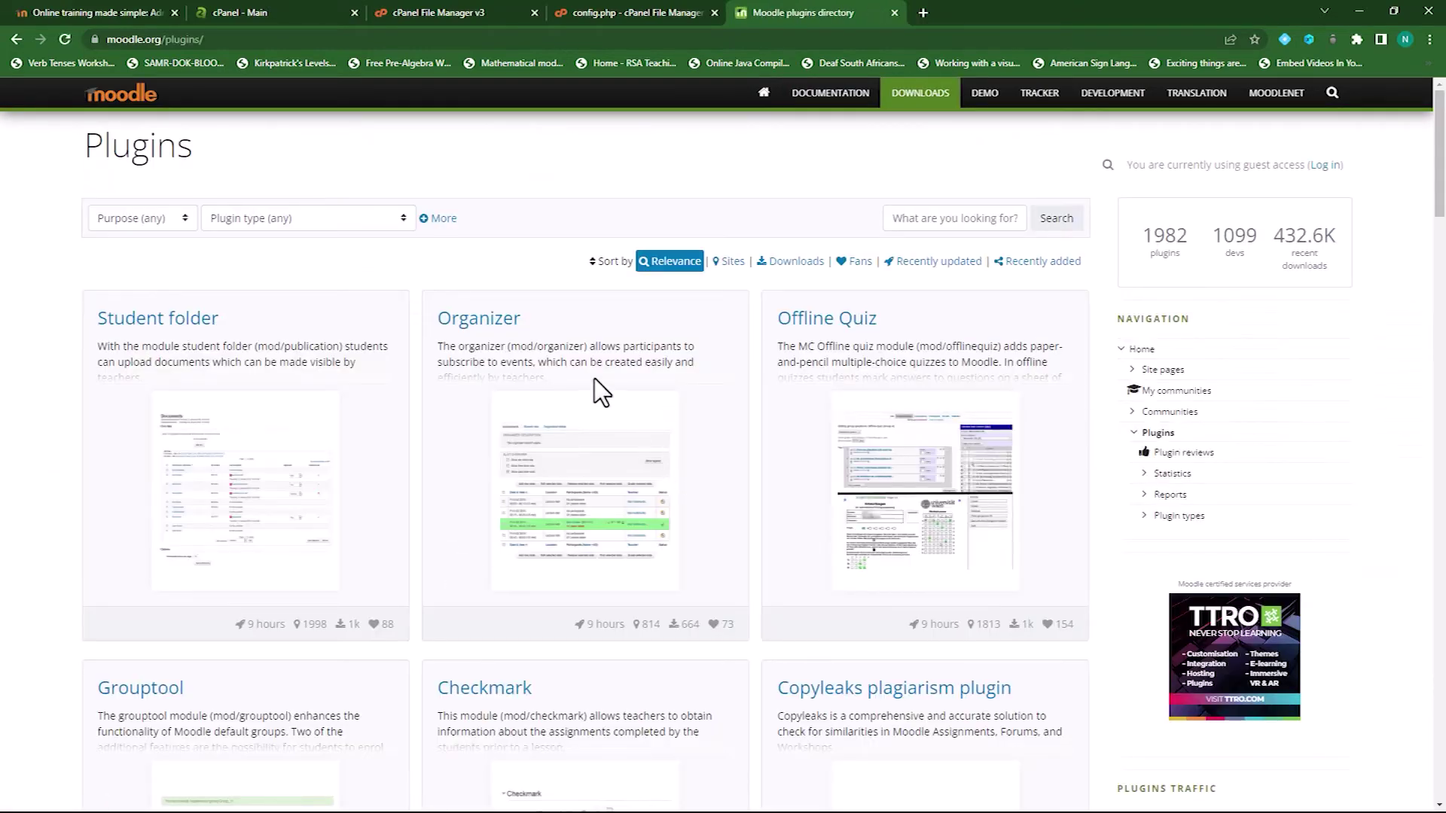
left_click(157, 319)
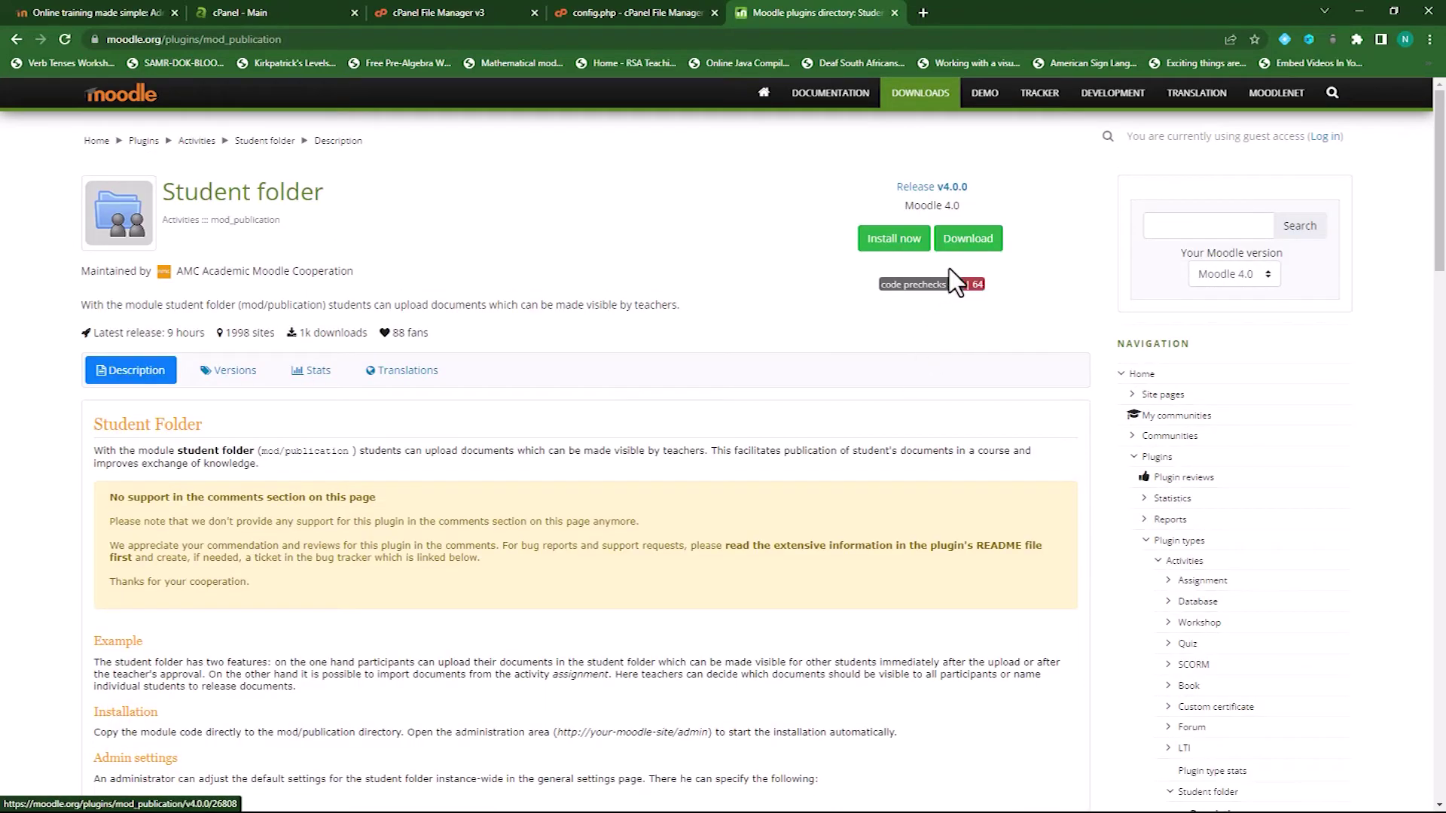
left_click(968, 238)
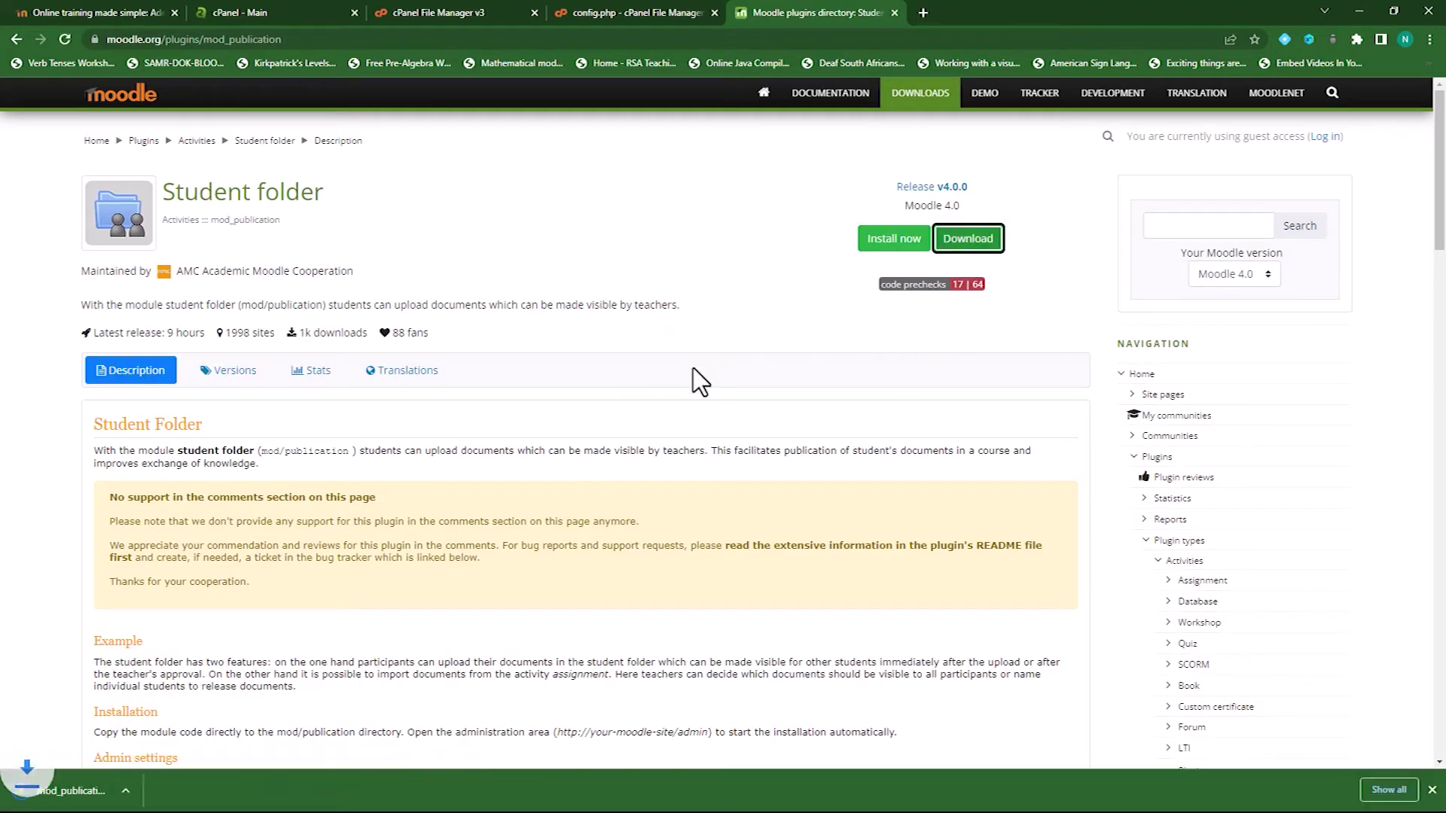
left_click(73, 11)
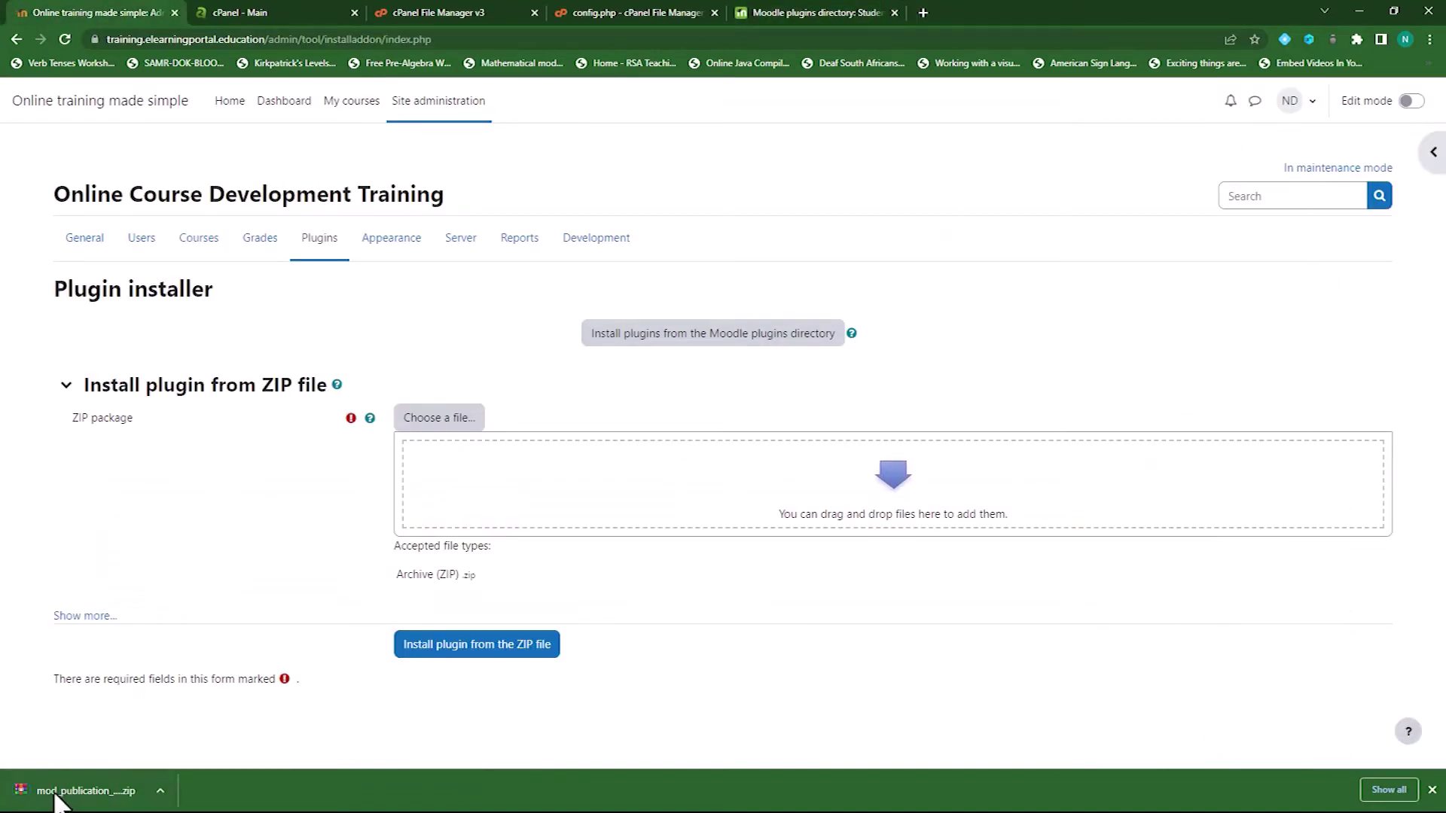
Install the mod_publication ZIP through the installer and submit the upgrade key when asked
left_click_drag(59, 800, 551, 500)
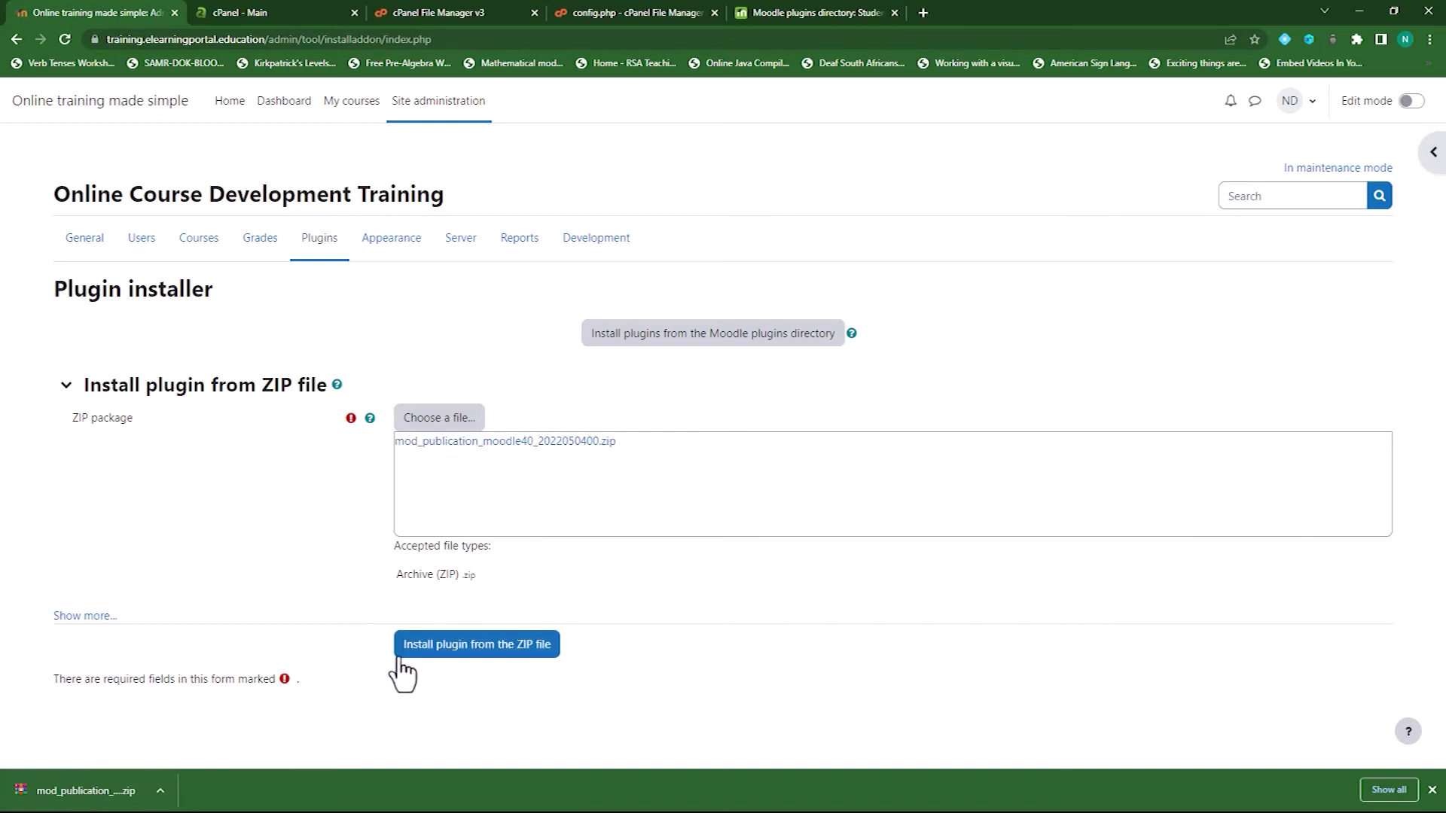
left_click(490, 644)
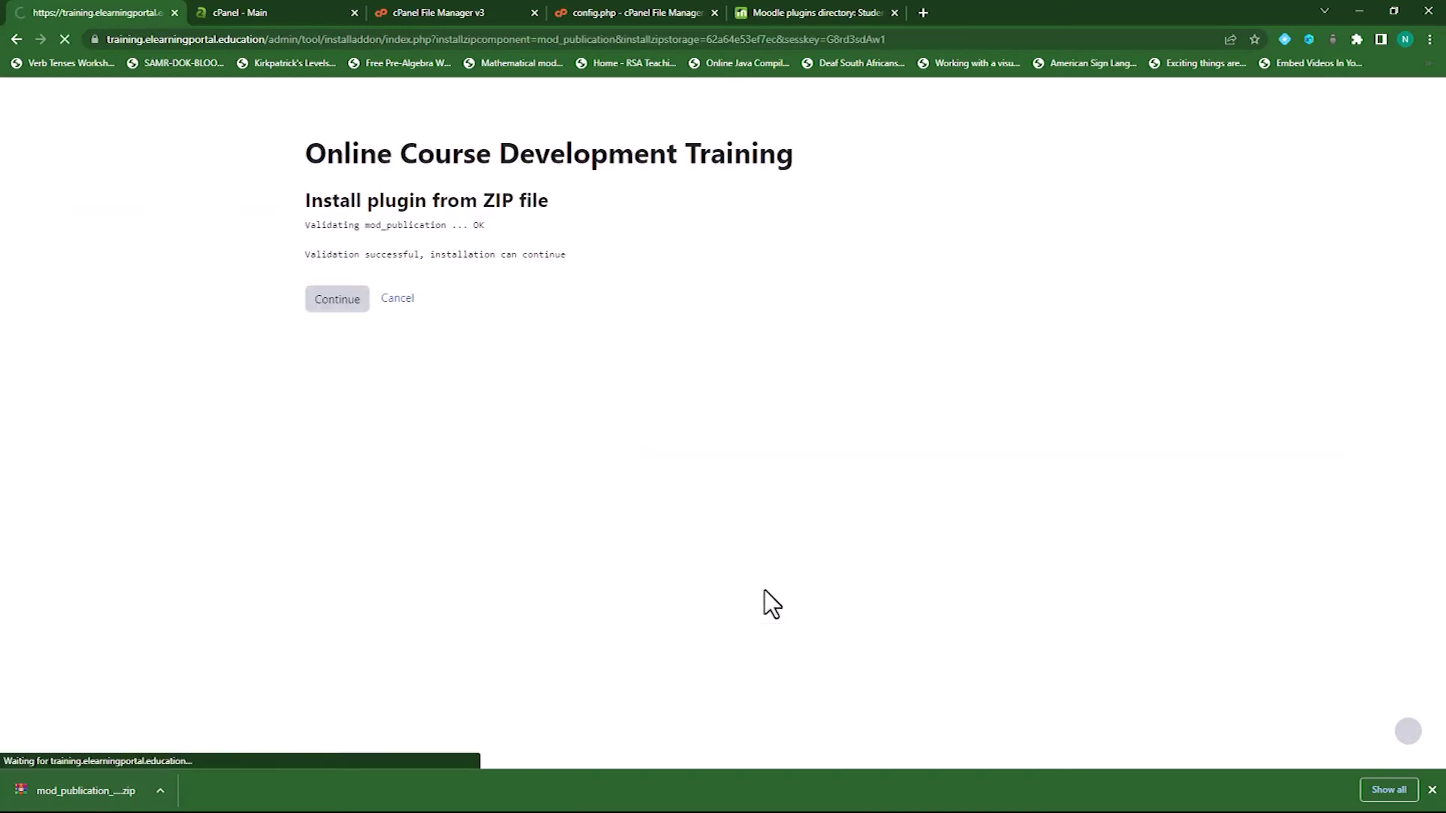
left_click(327, 302)
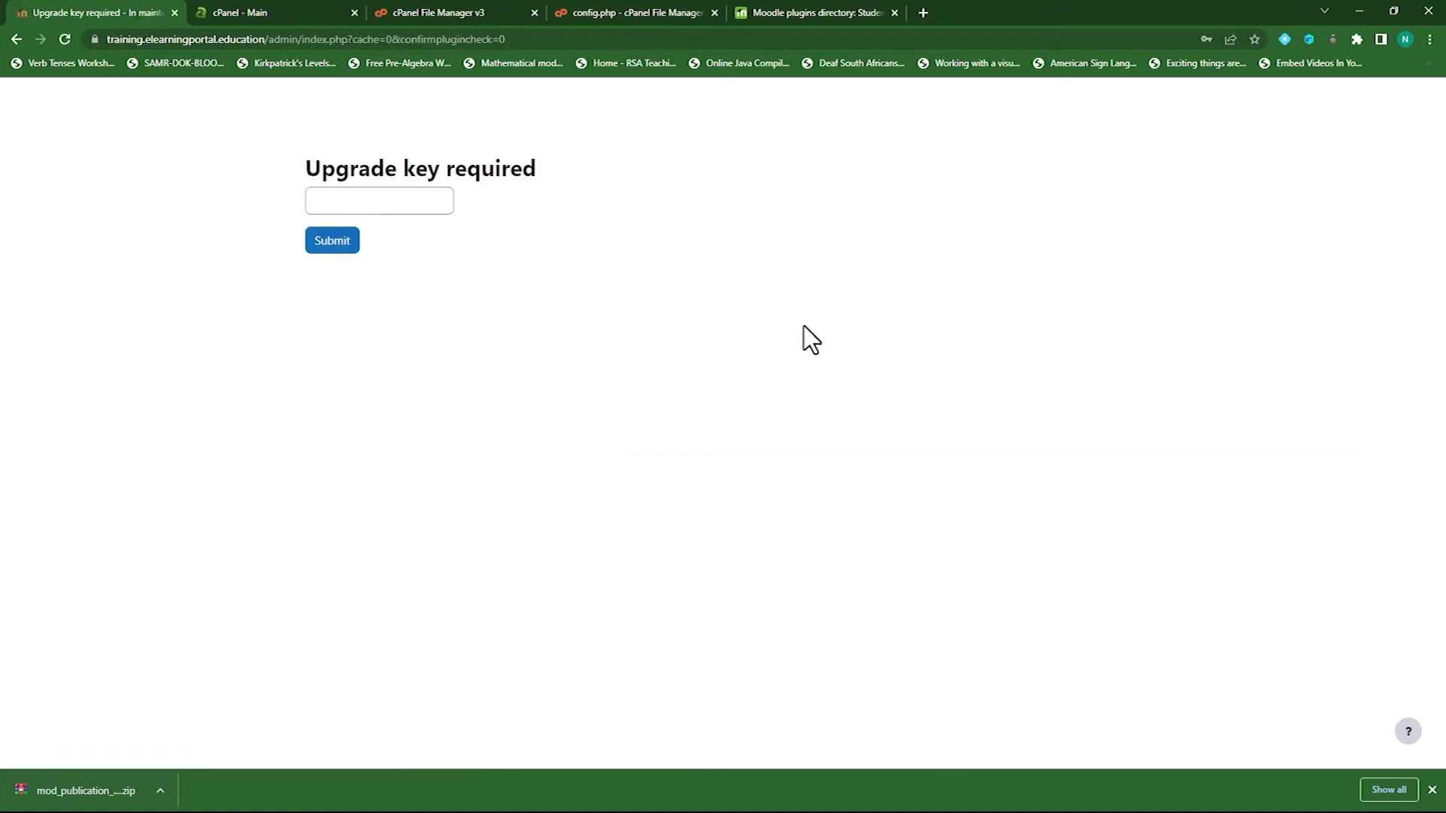
left_click(411, 203)
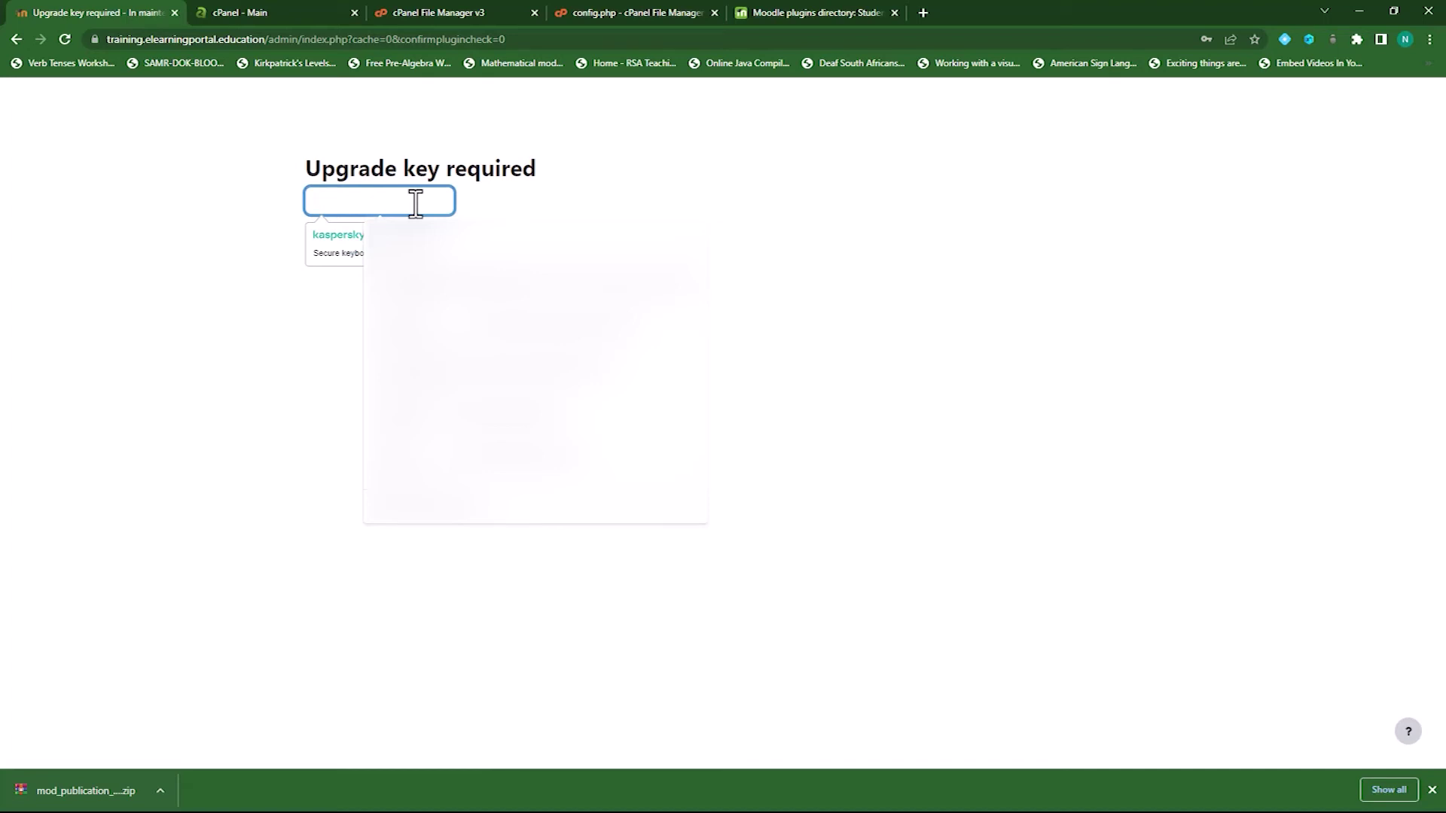
type("••••••")
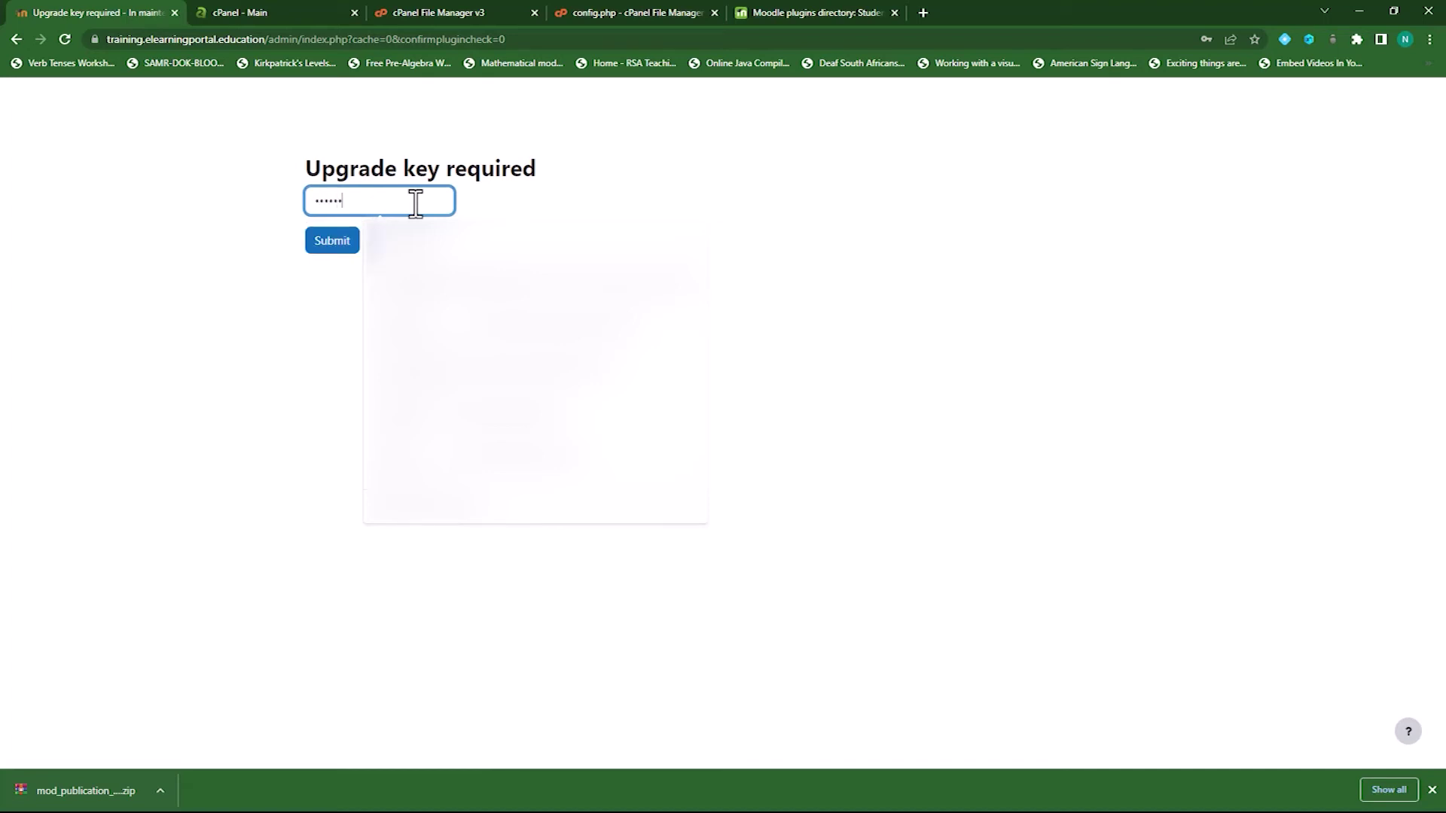
type("•••")
left_click(311, 242)
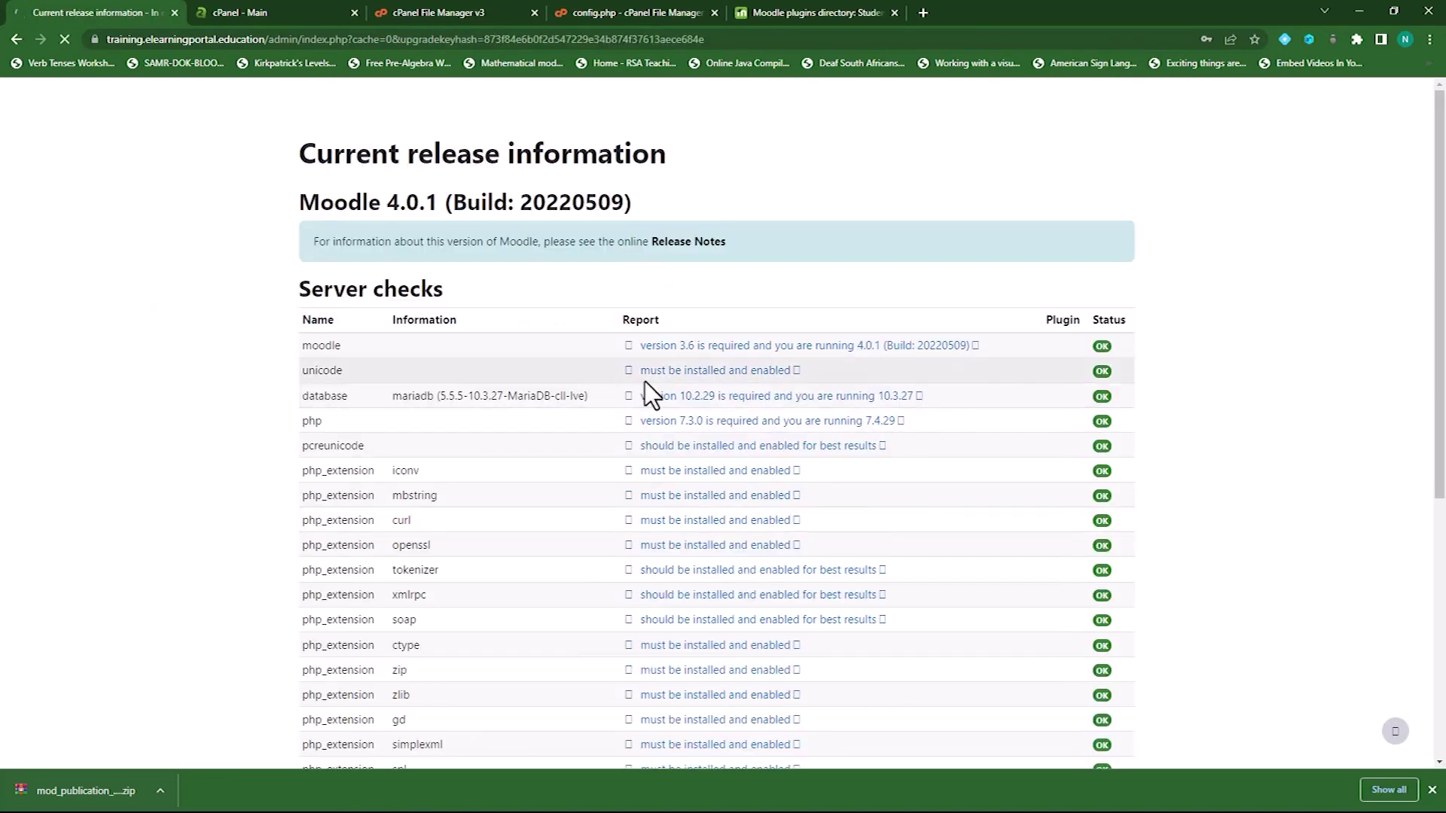
Decline Chrome's password prompt, continue past the server checks, and run 'Upgrade Moodle database now'
scroll(1256, 391, "down", 5)
scroll(1253, 392, "down", 1)
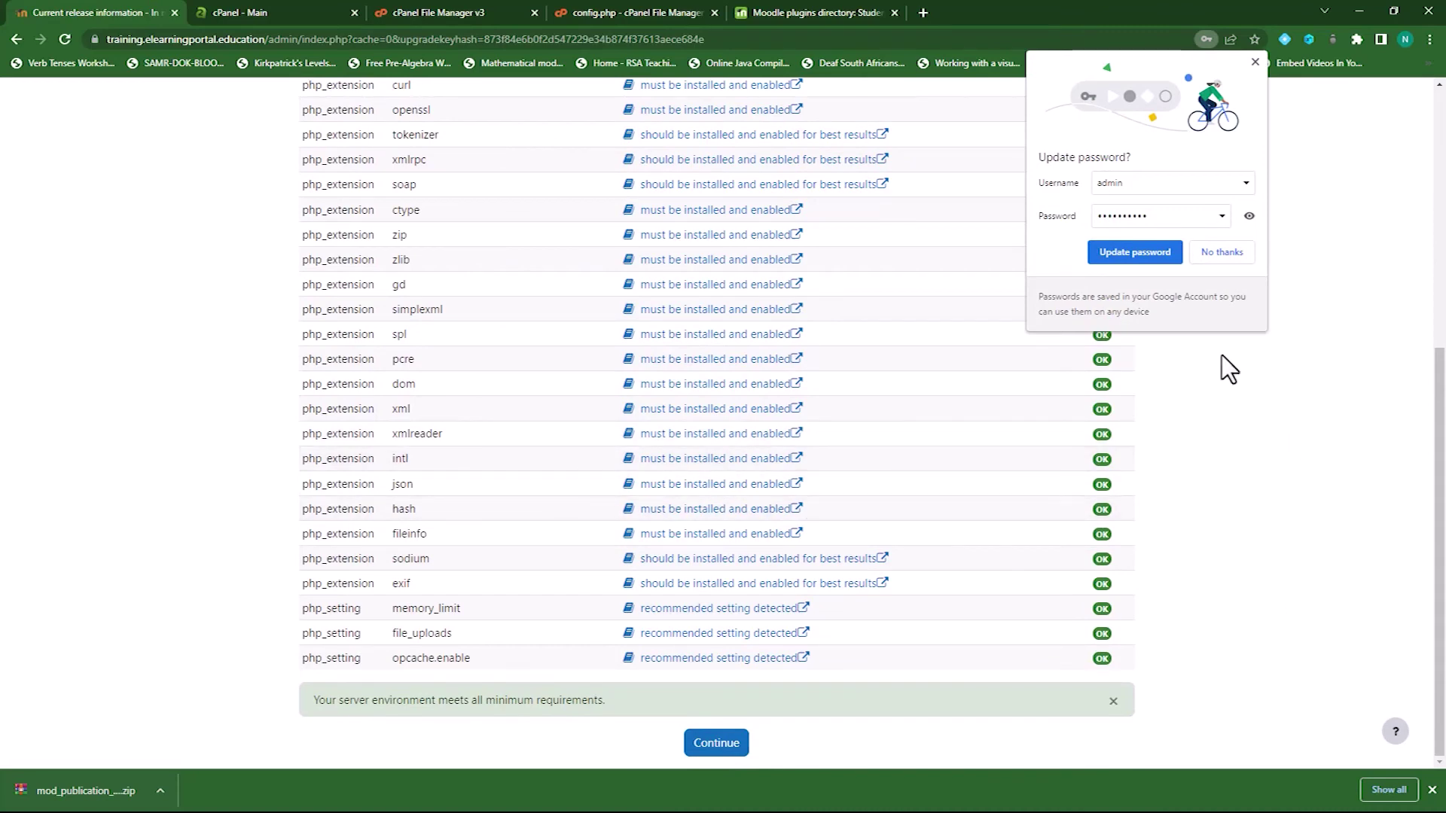
left_click(1219, 258)
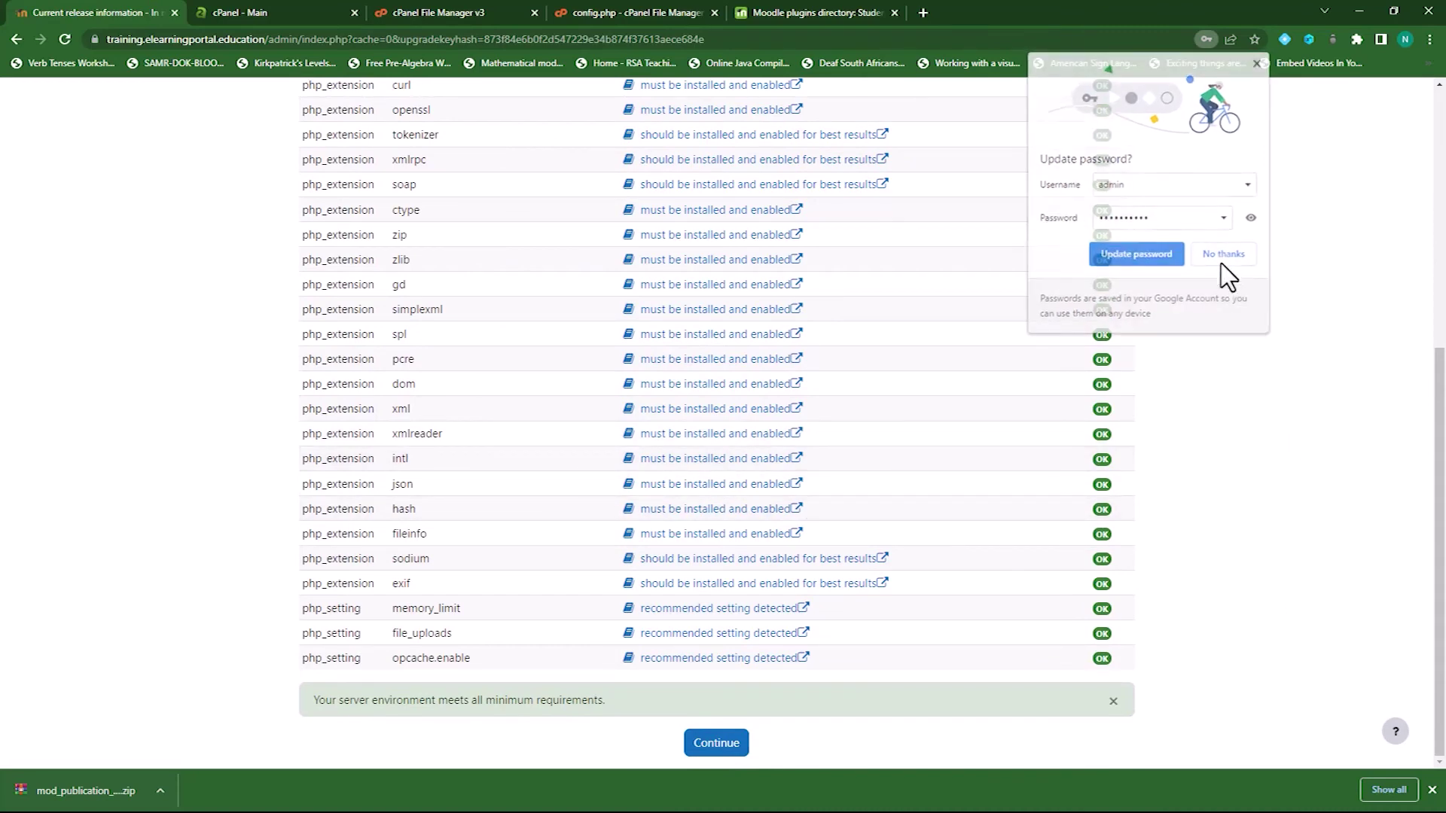
left_click(714, 744)
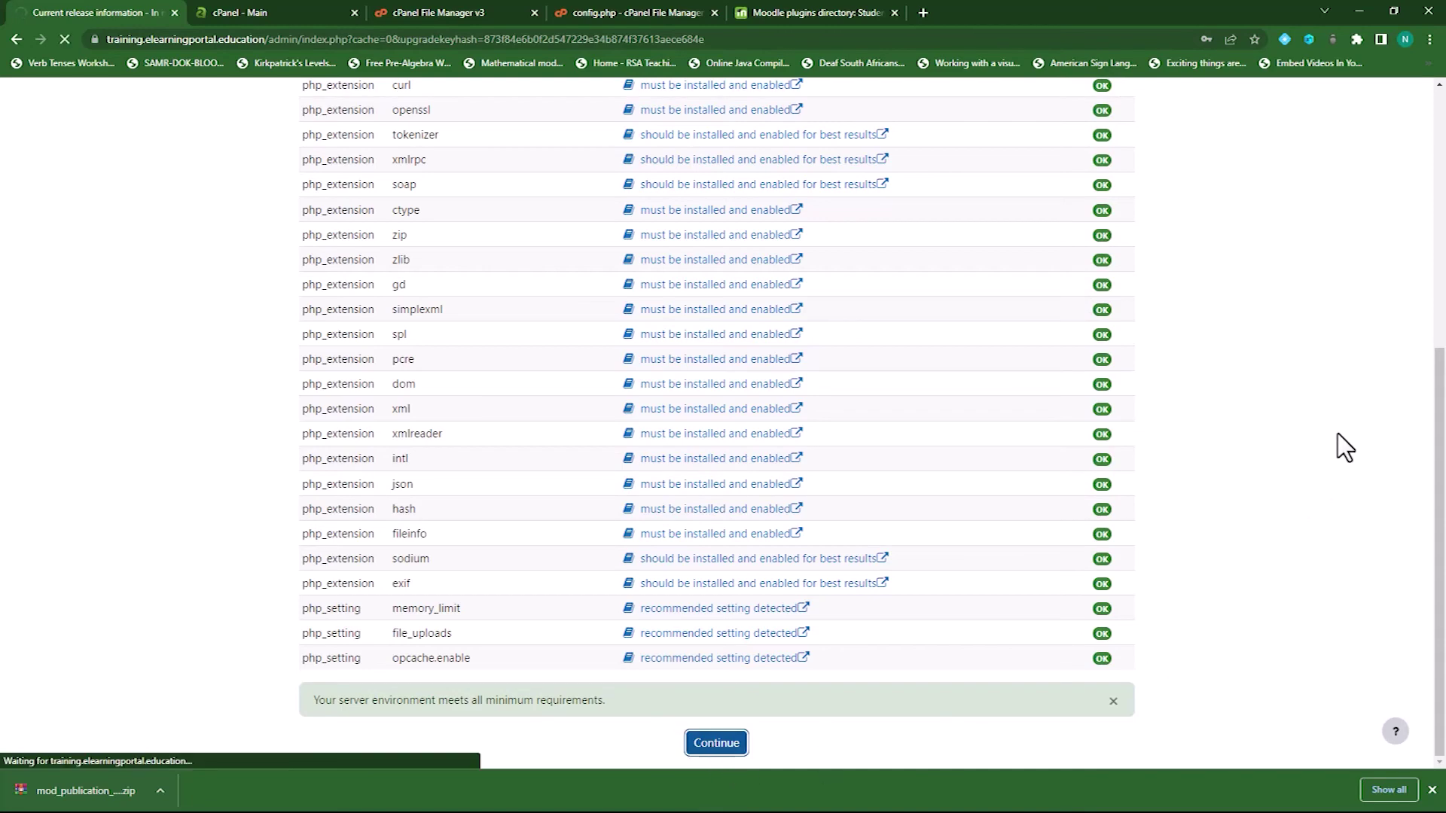
scroll(1244, 519, "down", 3)
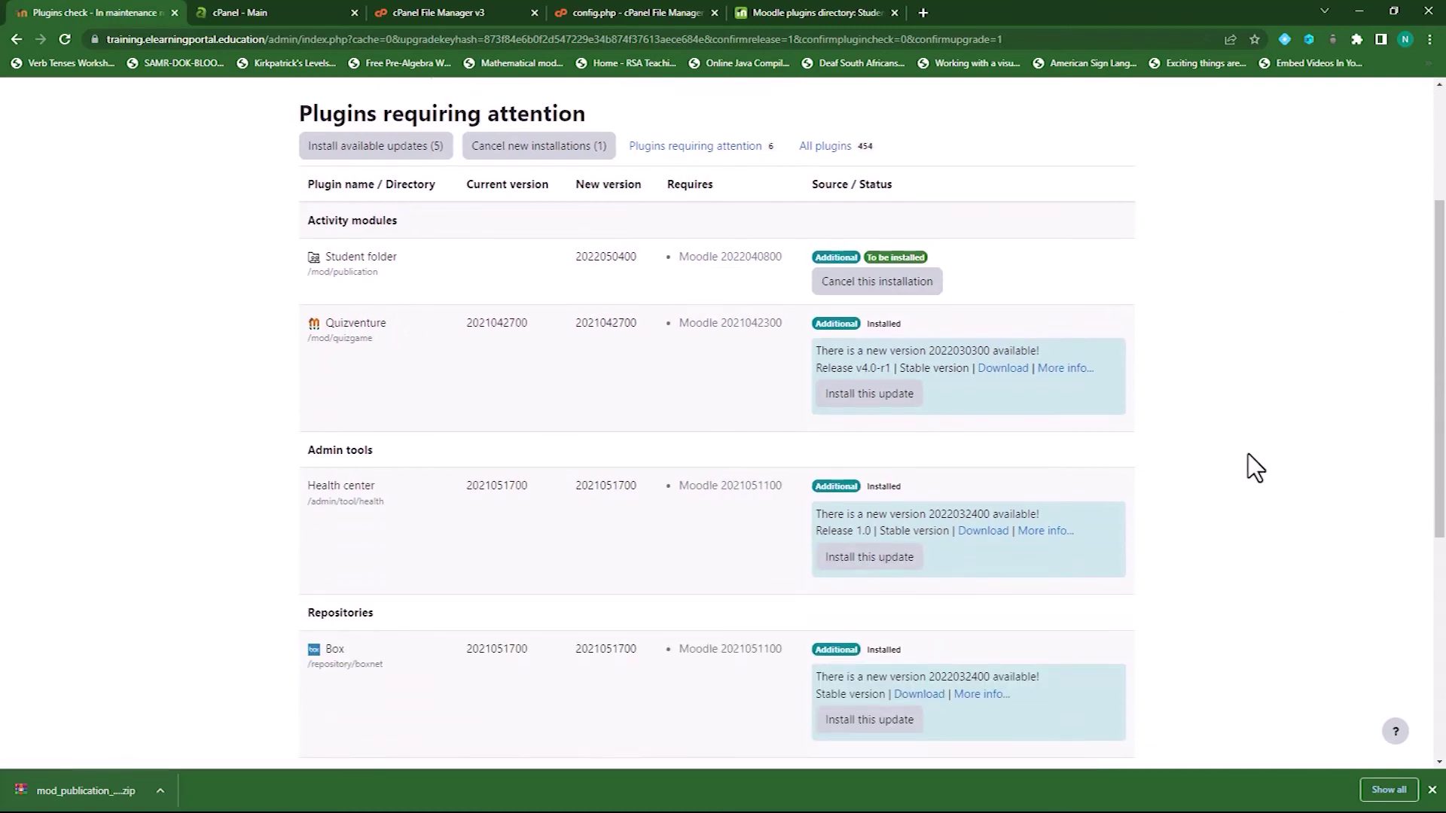
scroll(1233, 491, "down", 6)
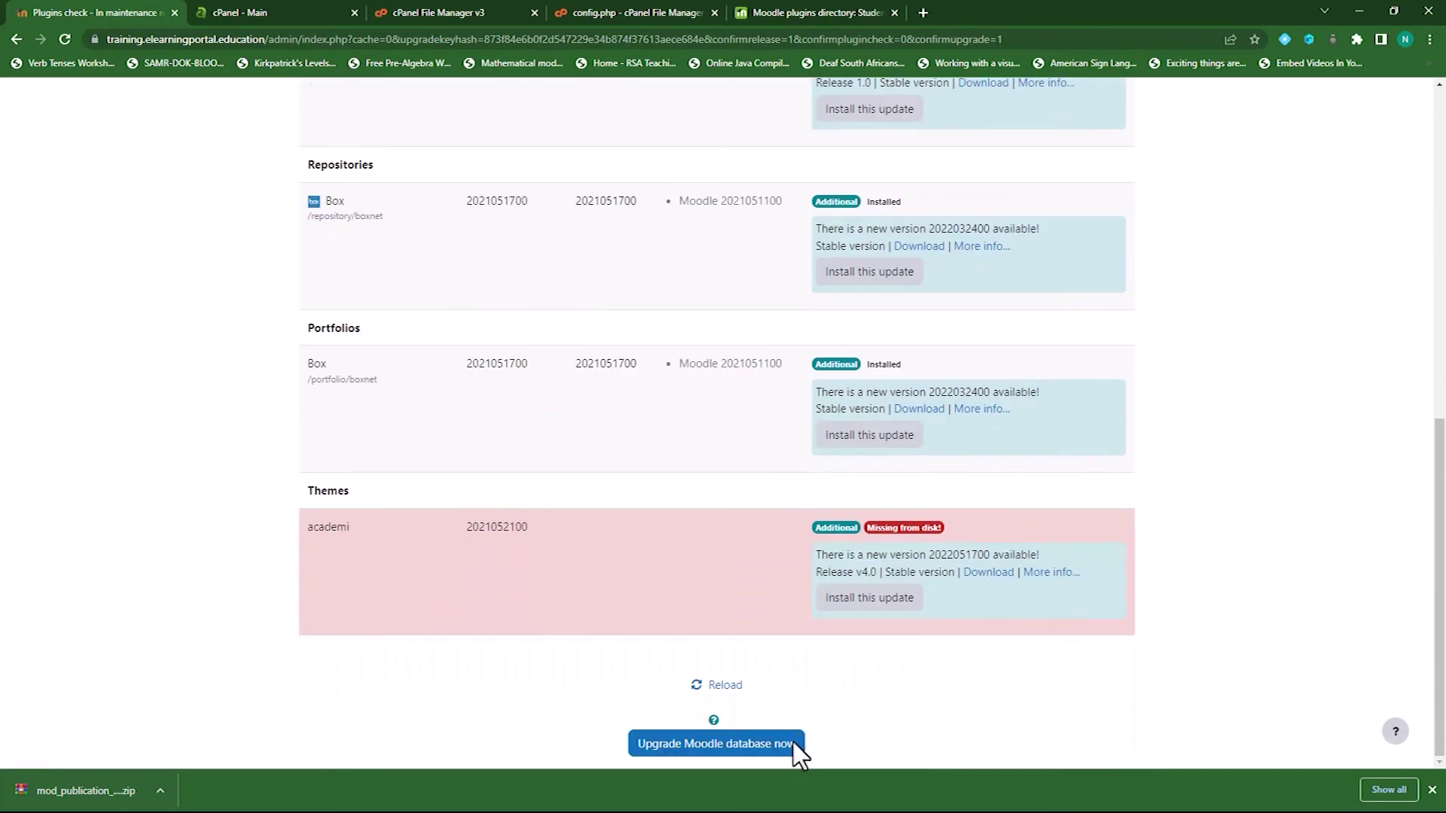
left_click(793, 742)
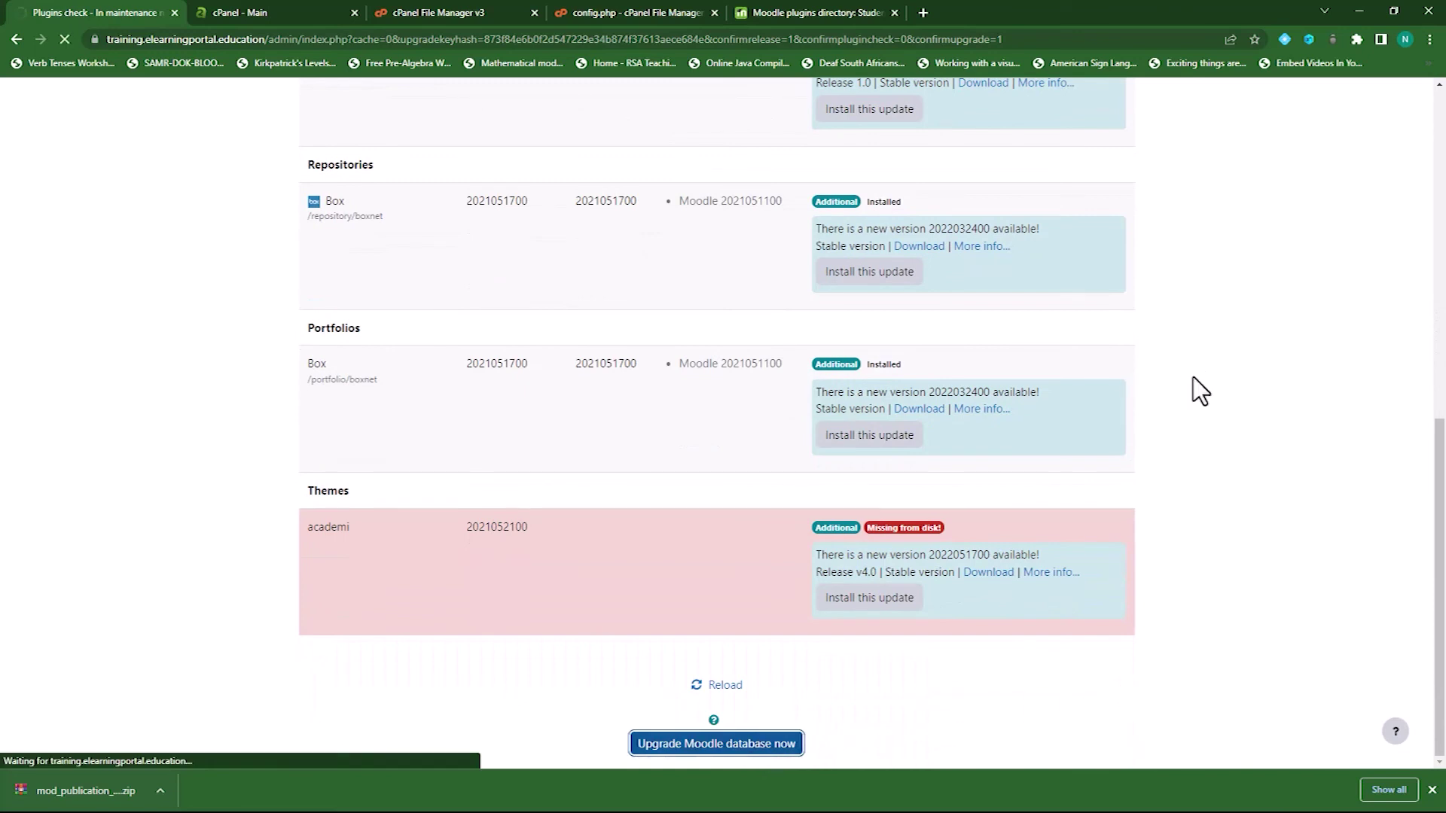
Continue from the upgrade success page and save Student folder's default new settings
left_click(712, 296)
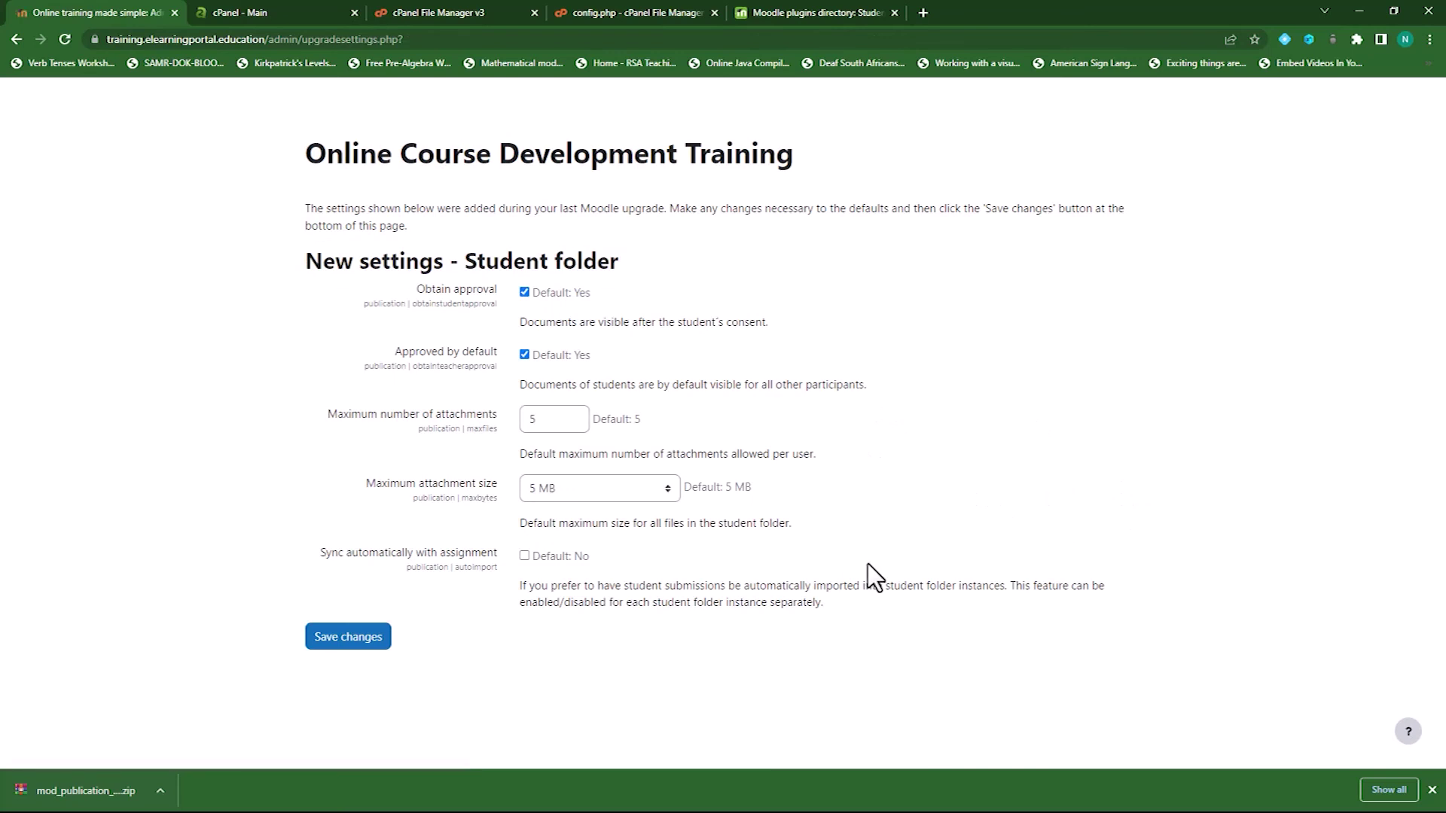
left_click(352, 642)
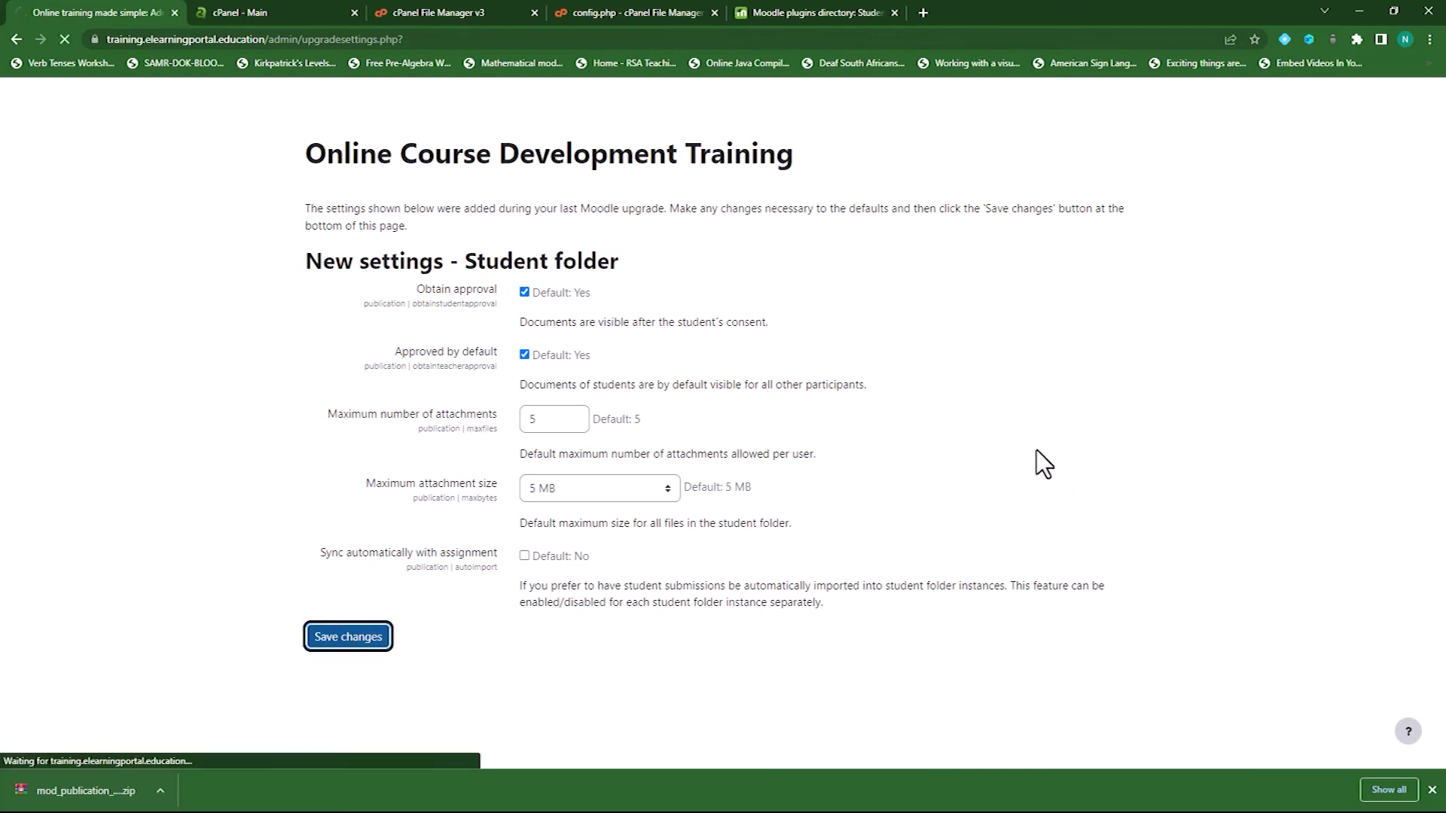